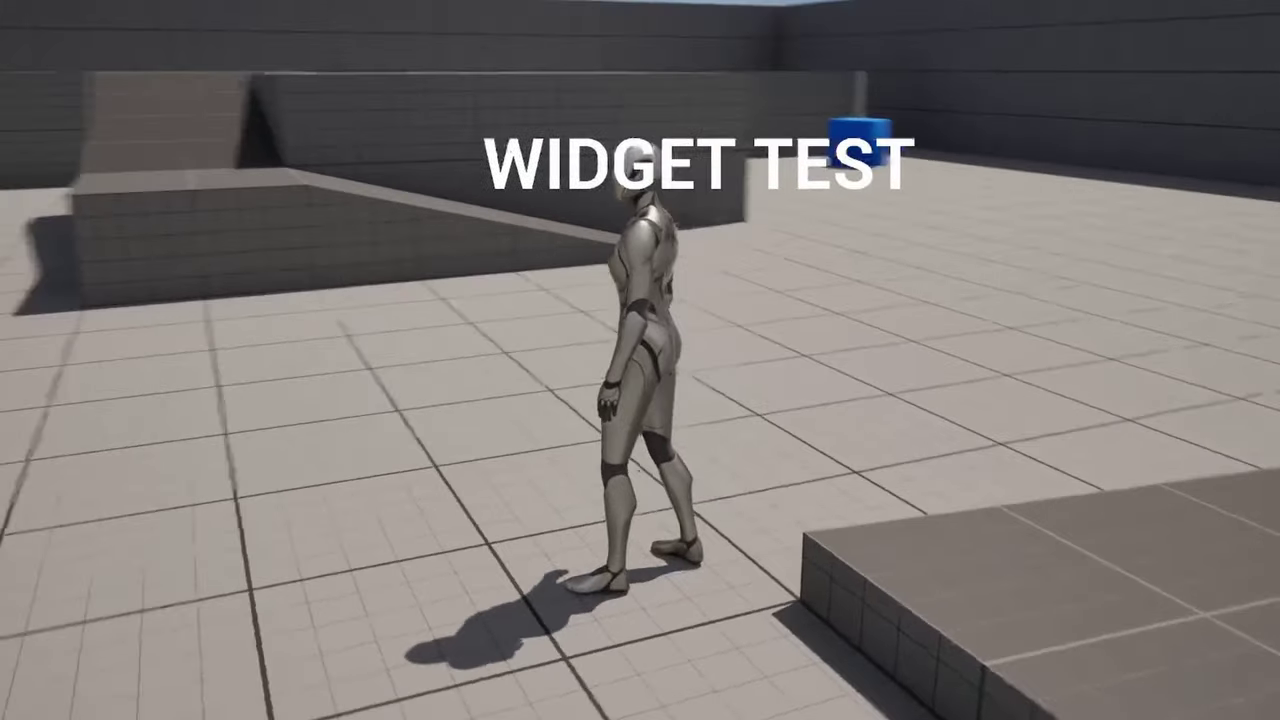
{"action": "key", "text": "d"}
{"action": "key", "text": "a"}
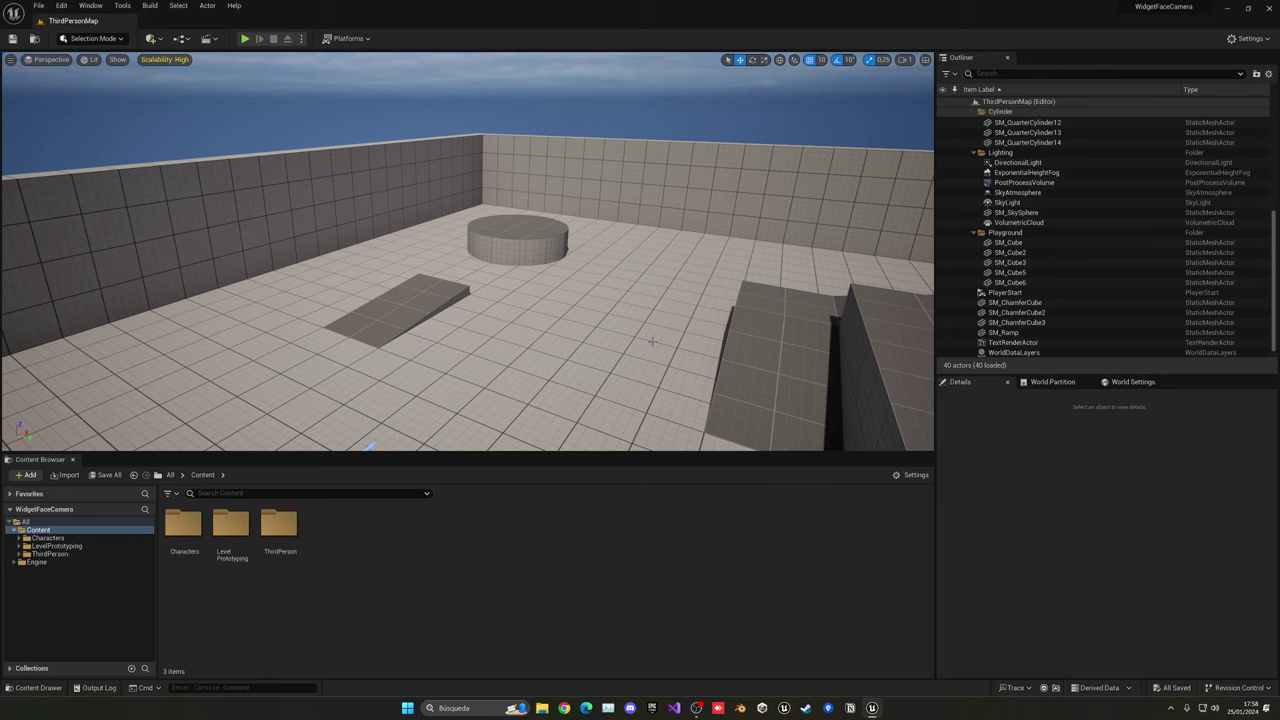
Create a User Widget blueprint named WB_TestWidget in the Content folder and open it docked in the main window.
{"action": "right_click", "coordinate": [402, 527]}
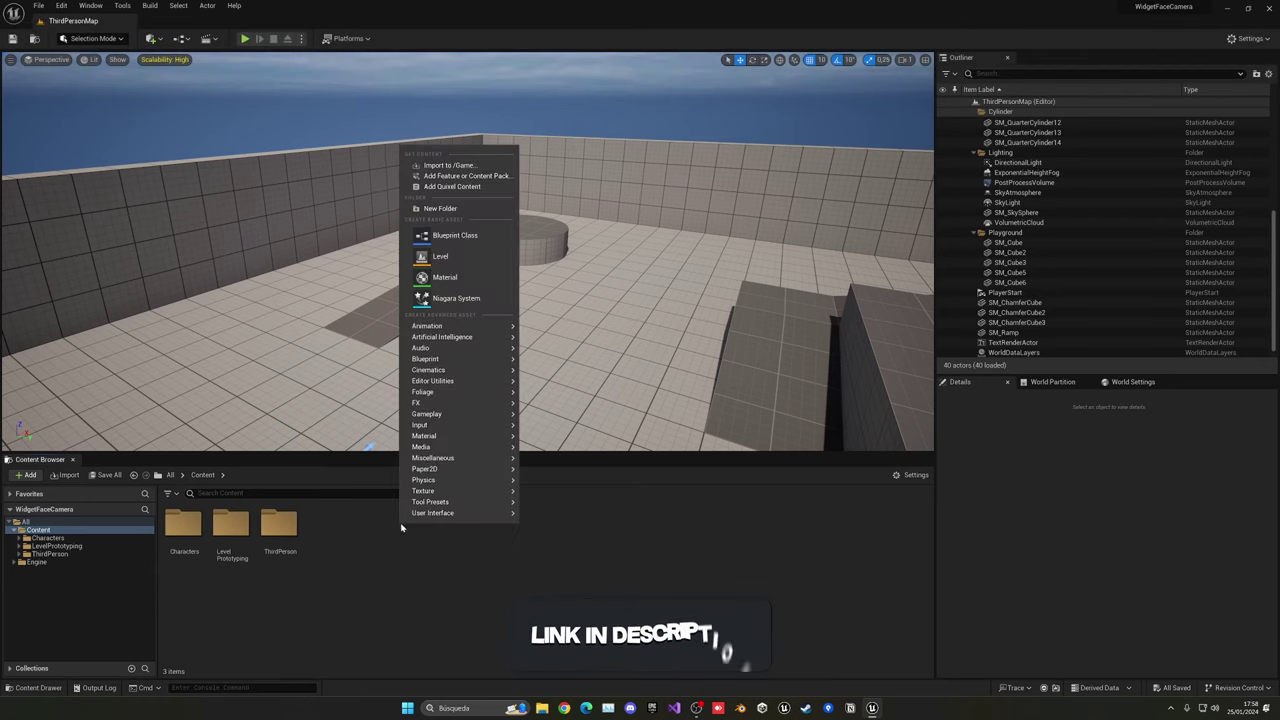
{"action": "mouse_move", "coordinate": [512, 516]}
{"action": "left_click", "coordinate": [566, 605]}
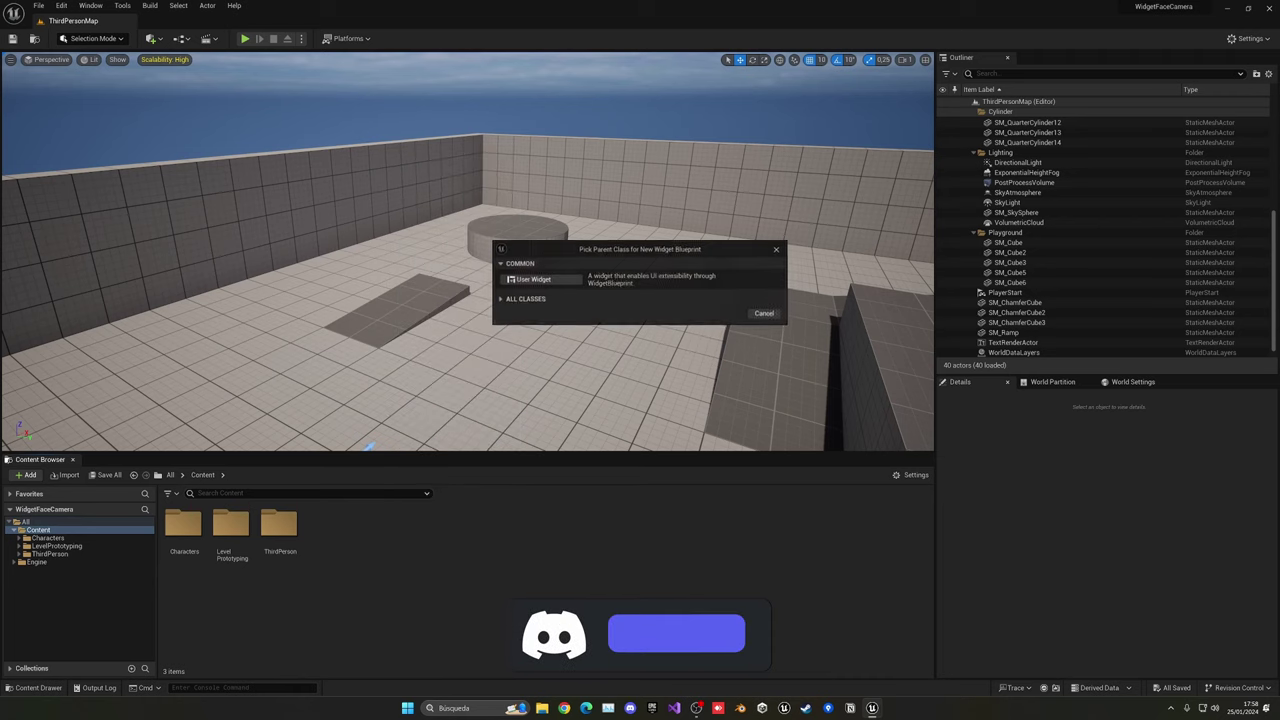
{"action": "left_click", "coordinate": [531, 280]}
{"action": "type", "text": "W"}
{"action": "type", "text": "B_Test"}
{"action": "key", "text": "Return"}
{"action": "left_click_drag", "start_coordinate": [300, 128], "coordinate": [246, 20]}
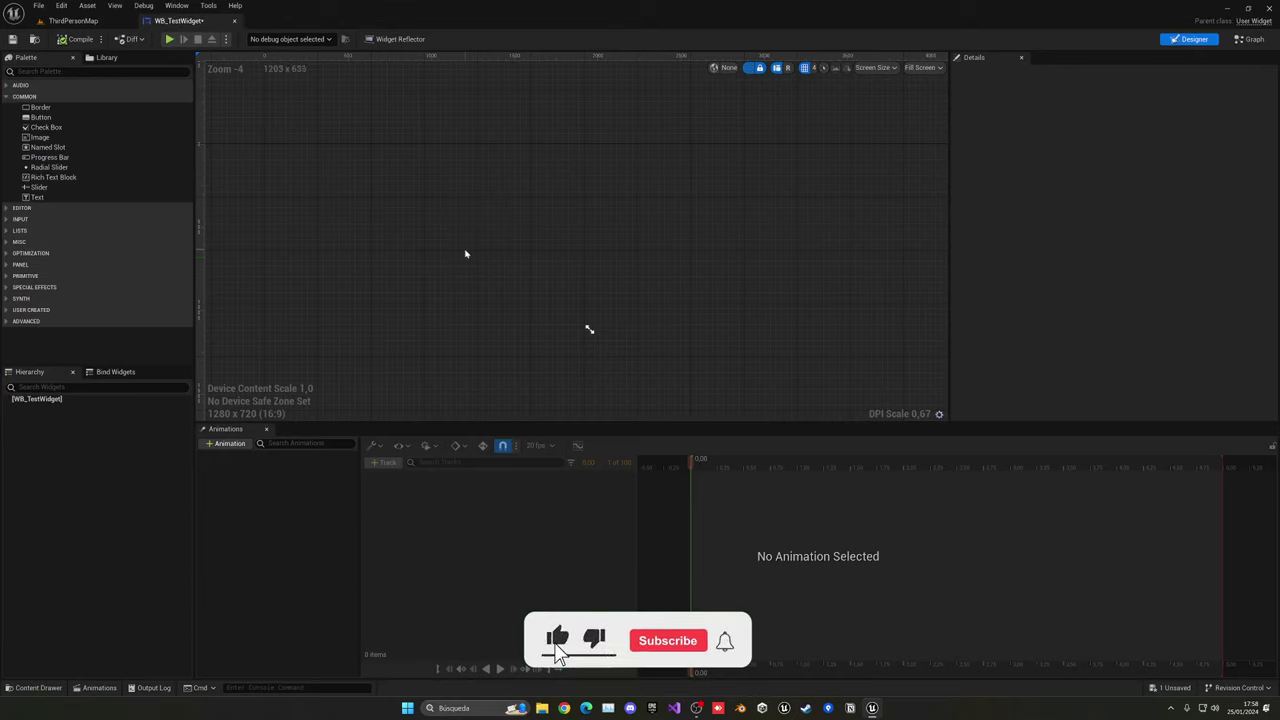
Add a Canvas Panel as the root of WB_TestWidget.
{"action": "left_click", "coordinate": [38, 71]}
{"action": "type", "text": "ca"}
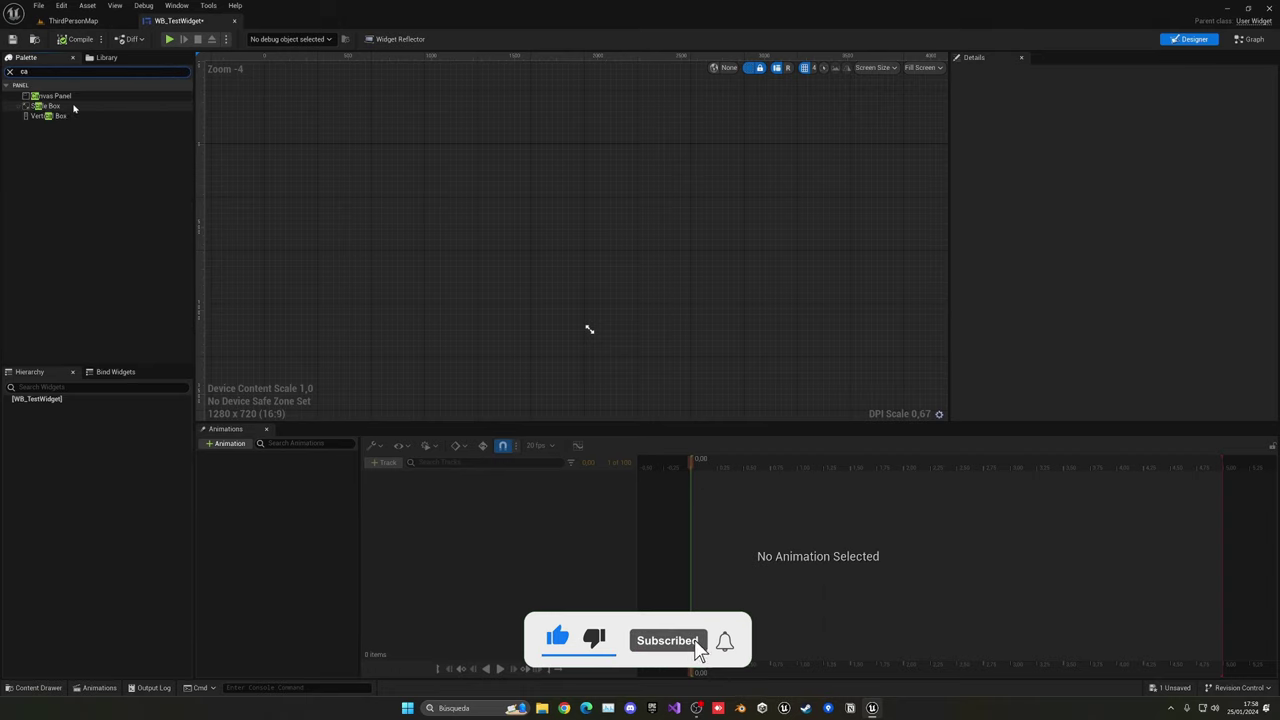
{"action": "left_click", "coordinate": [55, 96]}
{"action": "left_click_drag", "start_coordinate": [59, 103], "coordinate": [45, 401]}
{"action": "scroll", "coordinate": [514, 253], "scroll_direction": "up", "scroll_amount": 1}
{"action": "scroll", "coordinate": [514, 253], "scroll_direction": "up", "scroll_amount": 1}
Place a Text widget on the canvas and anchor it to the centre.
{"action": "left_click", "coordinate": [10, 71]}
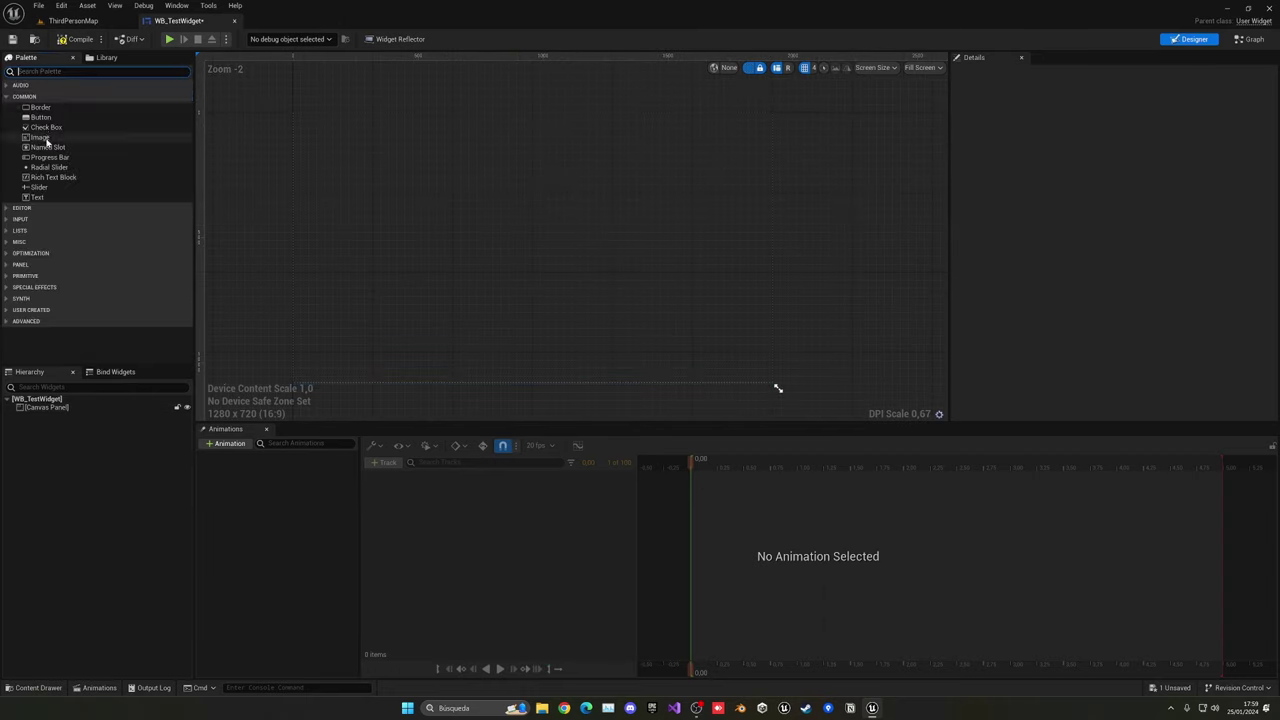
{"action": "left_click", "coordinate": [42, 197]}
{"action": "left_click_drag", "start_coordinate": [45, 200], "coordinate": [517, 249]}
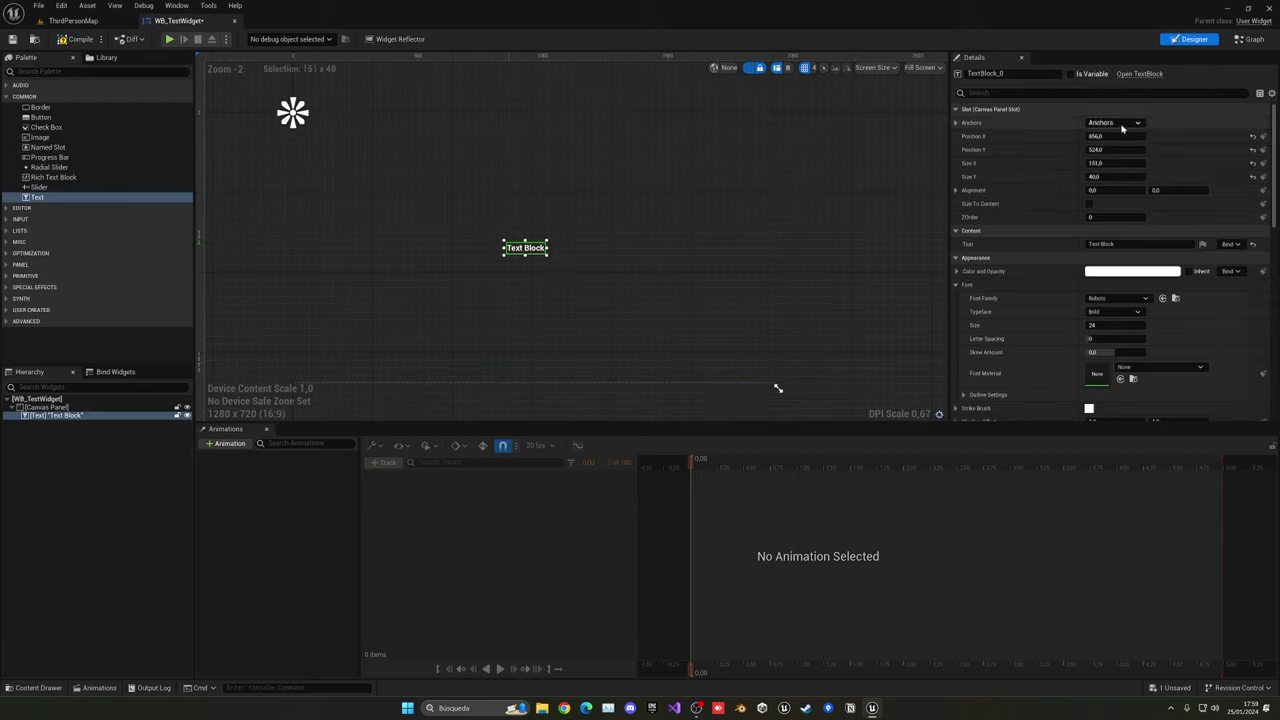
{"action": "left_click", "coordinate": [1122, 124]}
{"action": "left_click", "coordinate": [1137, 182]}
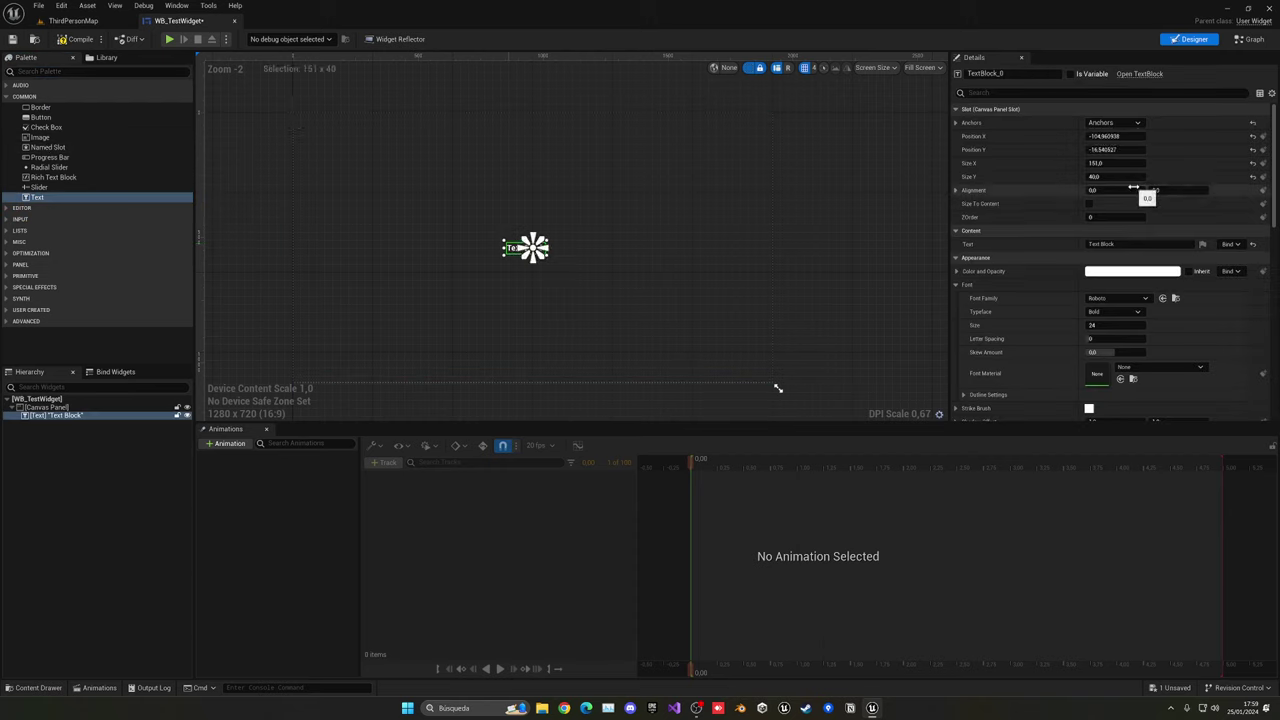
Set the text block's position to 0, 0 and its alignment to 0.5 on both axes.
{"action": "left_click", "coordinate": [1108, 136]}
{"action": "type", "text": "0"}
{"action": "left_click", "coordinate": [1120, 149]}
{"action": "type", "text": "0"}
{"action": "key", "text": "Return"}
{"action": "left_click", "coordinate": [1117, 191]}
{"action": "type", "text": "0,5"}
{"action": "key", "text": "Return"}
{"action": "key", "text": "Tab"}
{"action": "type", "text": "0,5"}
{"action": "key", "text": "Return"}
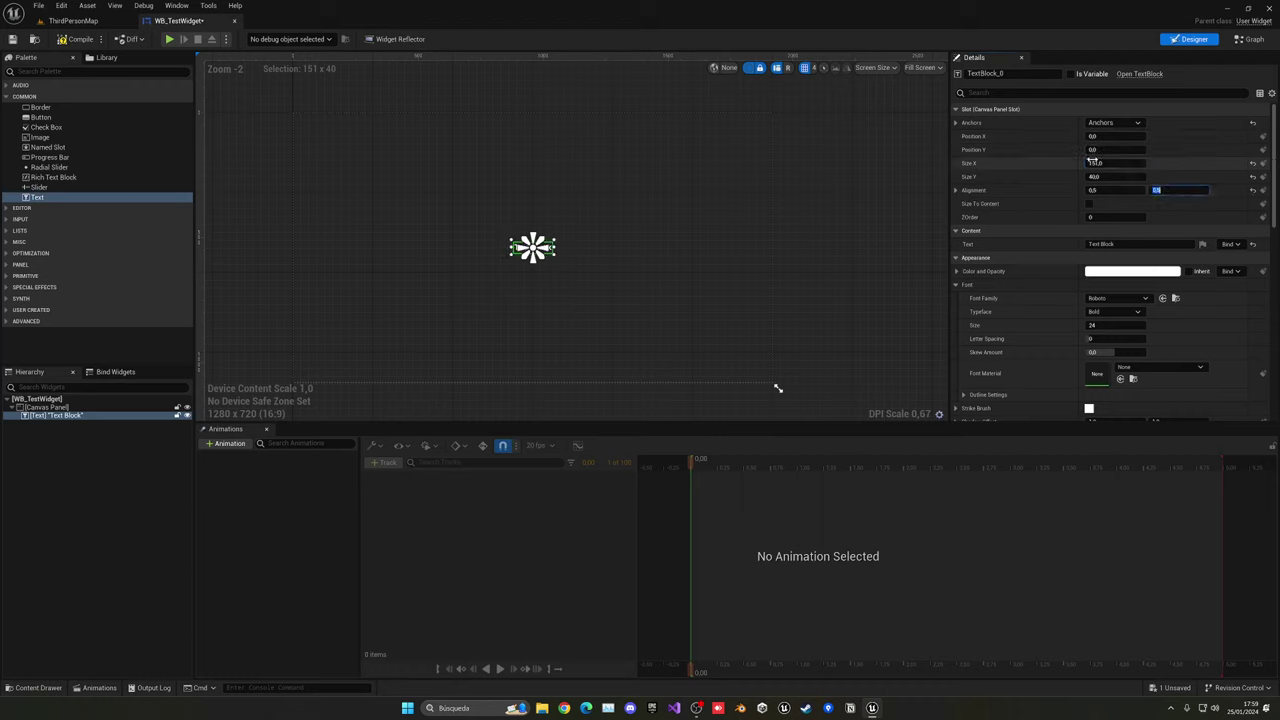
Set the text block's size to 300 by 50.
{"action": "left_click", "coordinate": [1108, 163]}
{"action": "type", "text": "300"}
{"action": "key", "text": "Tab"}
{"action": "type", "text": "50"}
{"action": "key", "text": "Return"}
Centre-justify the text block, with the text "WIDGET TEST" at font size 50.
{"action": "scroll", "coordinate": [1107, 385], "scroll_direction": "down", "scroll_amount": 3}
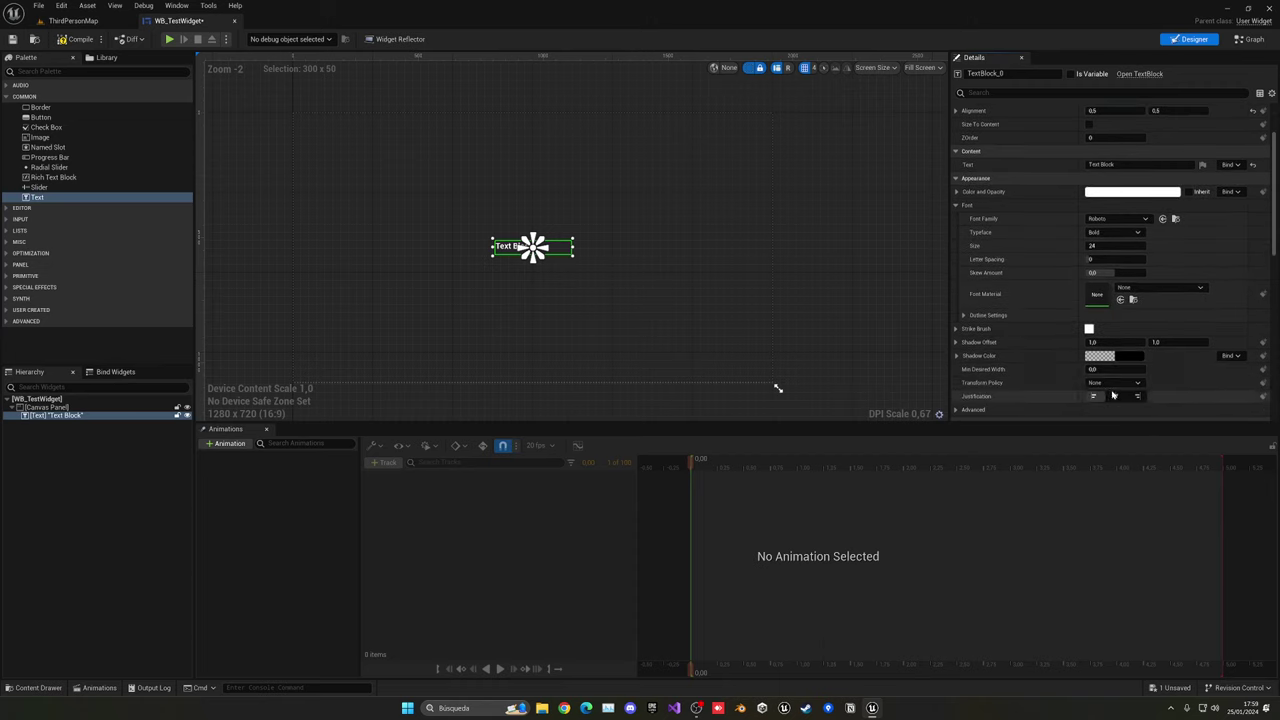
{"action": "left_click", "coordinate": [1115, 396]}
{"action": "left_click", "coordinate": [1105, 165]}
{"action": "type", "text": "WIDGET TEST"}
{"action": "key", "text": "Return"}
{"action": "left_click", "coordinate": [1094, 245]}
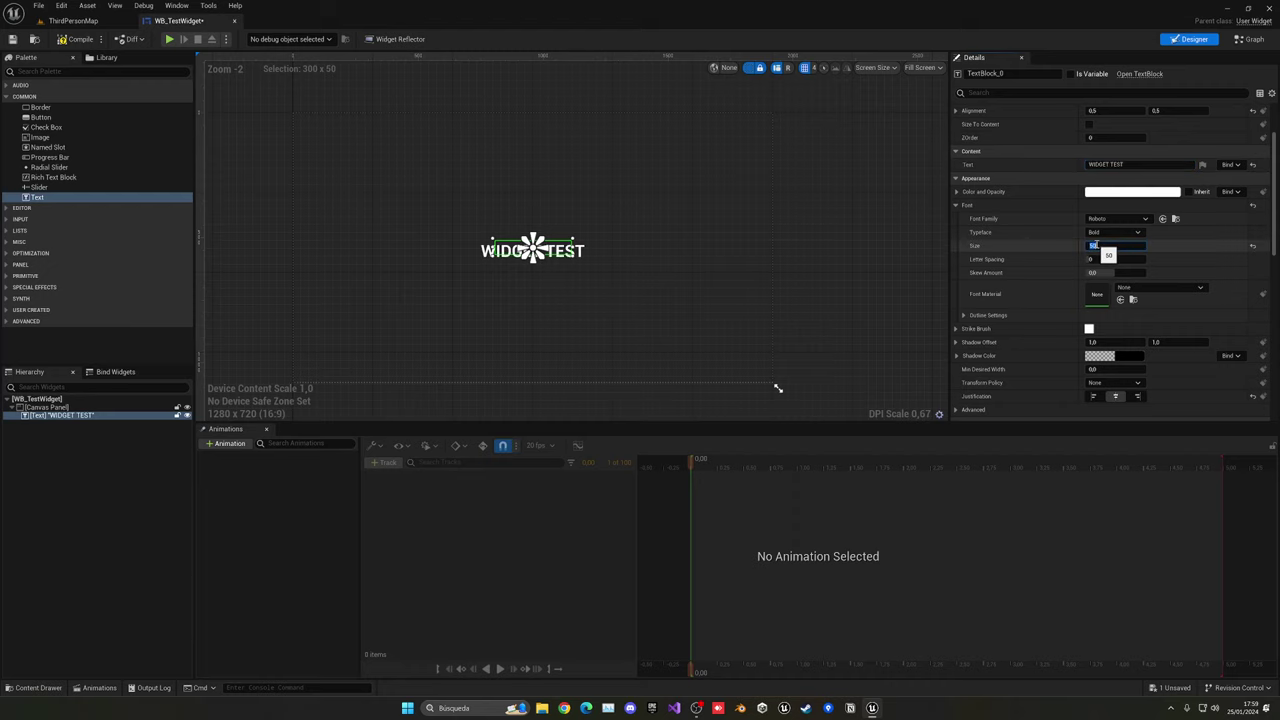
Compile and save WB_TestWidget, check its centred text, and close the widget editor.
{"action": "left_click", "coordinate": [503, 160]}
{"action": "left_click", "coordinate": [95, 39]}
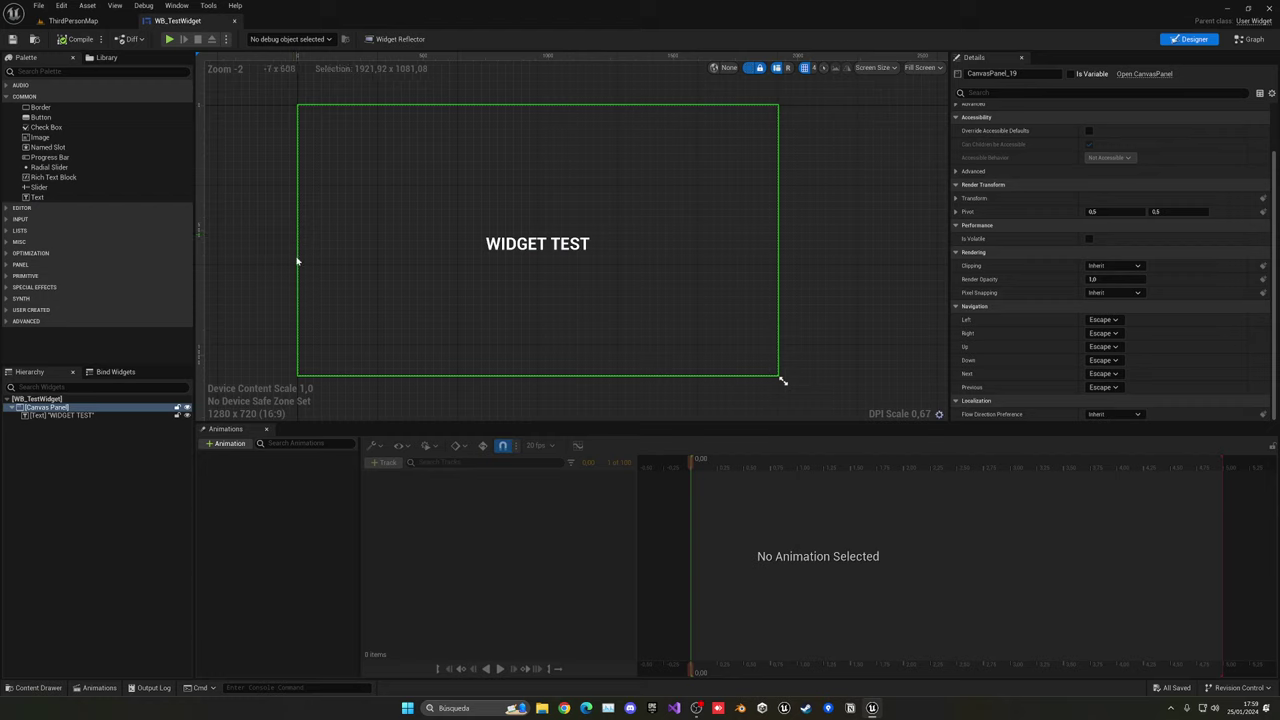
{"action": "left_click", "coordinate": [518, 243]}
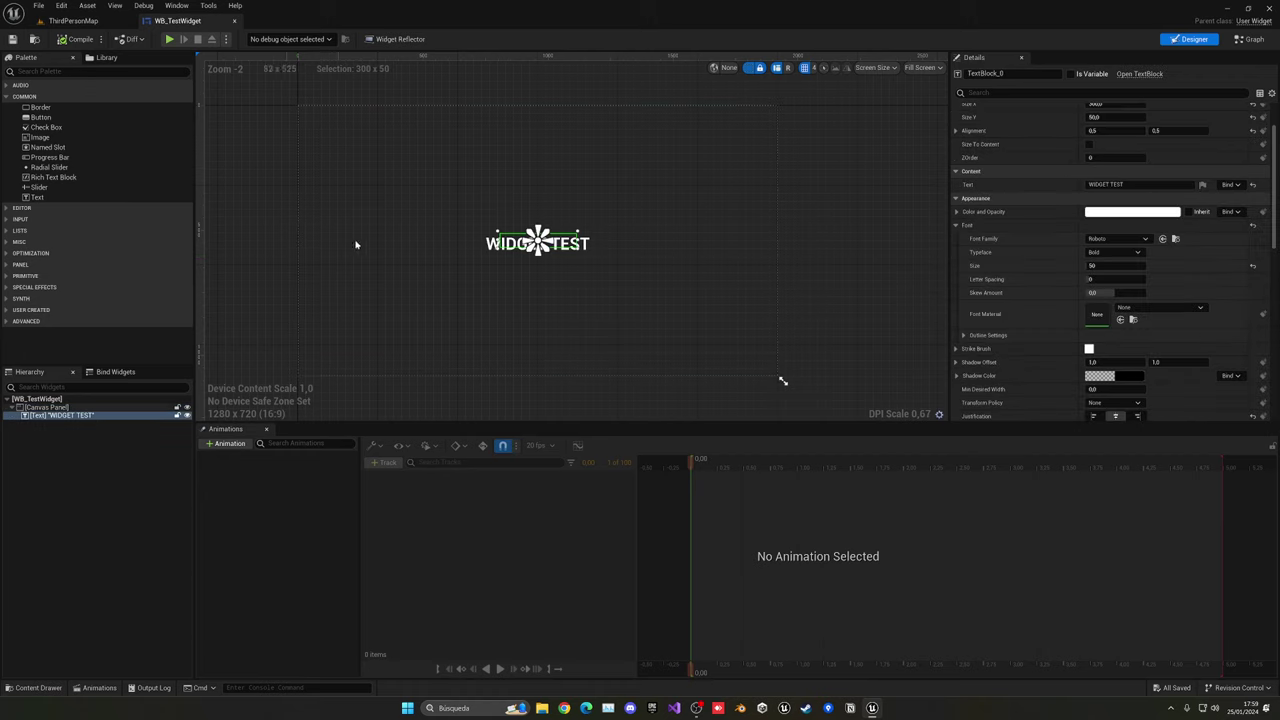
{"action": "left_click", "coordinate": [292, 236]}
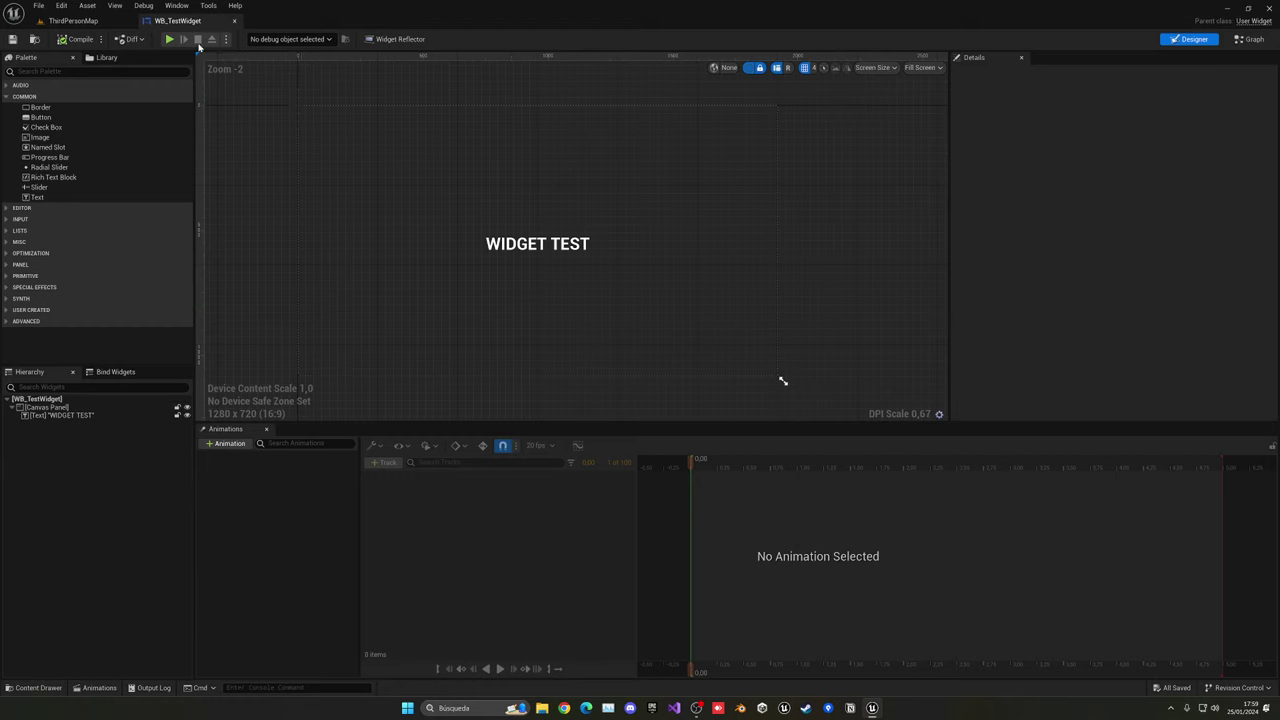
{"action": "left_click", "coordinate": [234, 20]}
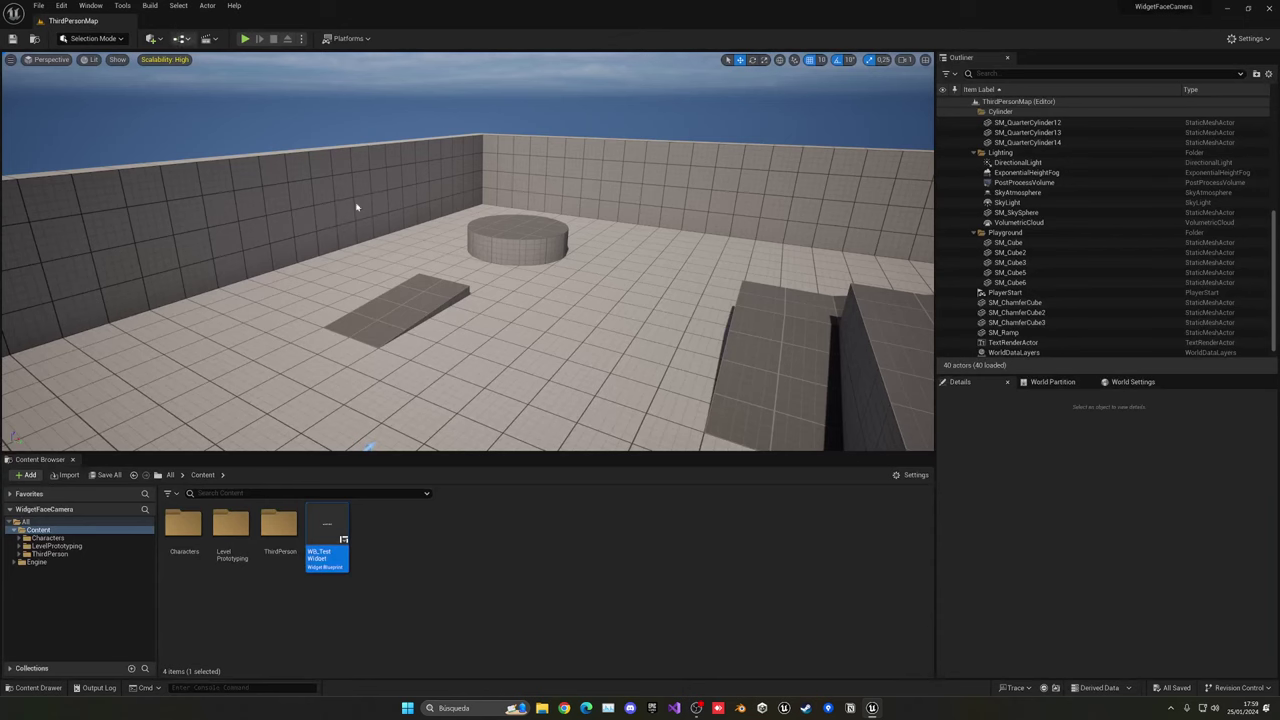
Create an Actor Blueprint class named BP_3D_Widget in the Content folder and open it docked in the main window.
{"action": "right_click", "coordinate": [478, 534]}
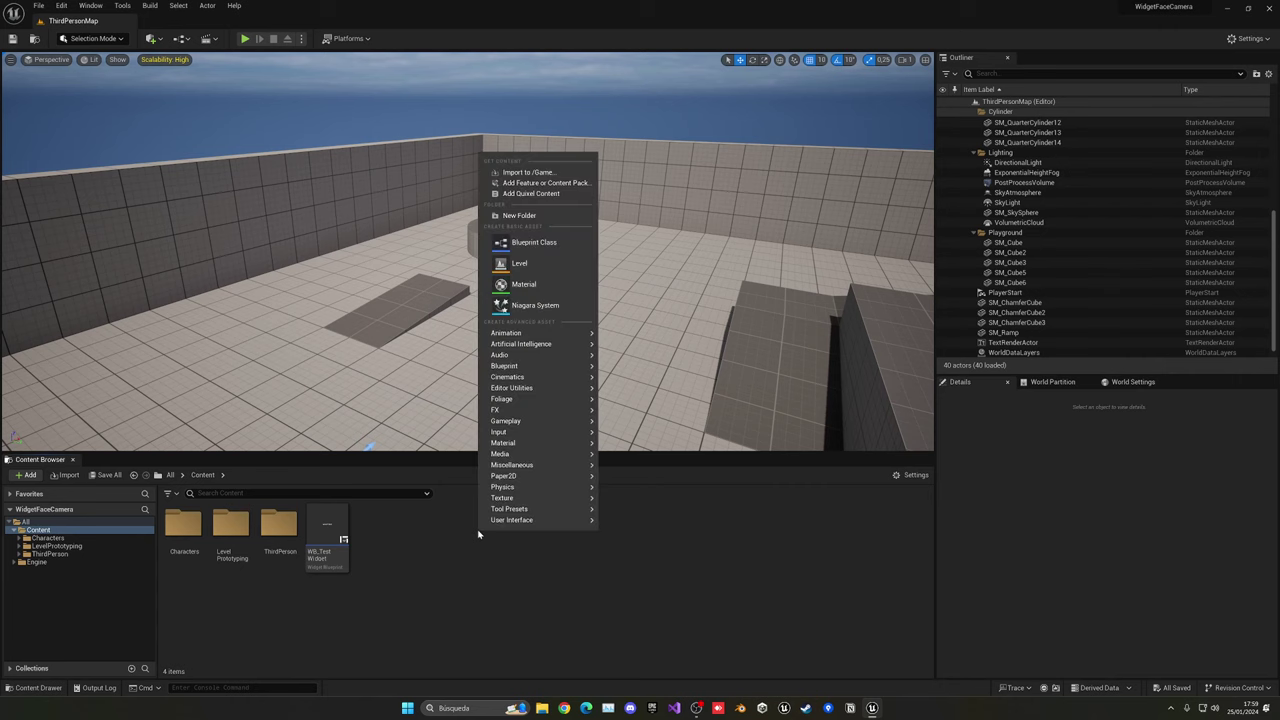
{"action": "left_click", "coordinate": [525, 242]}
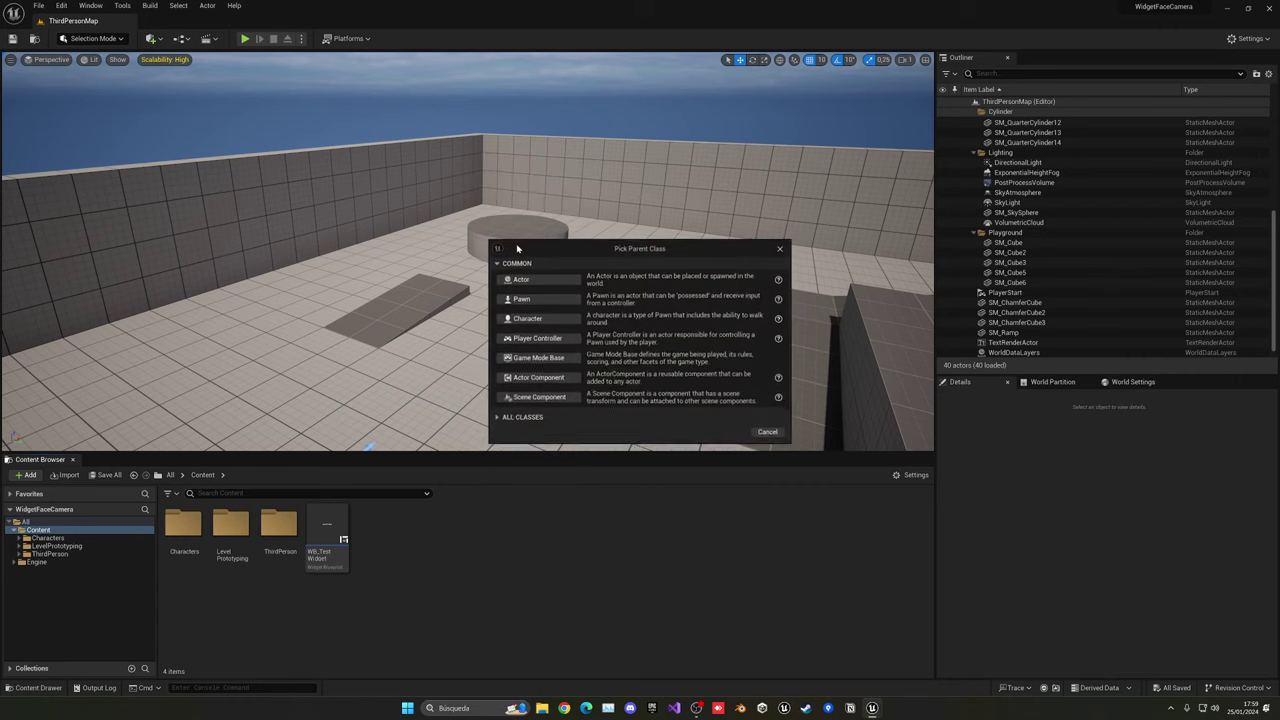
{"action": "left_click", "coordinate": [519, 284]}
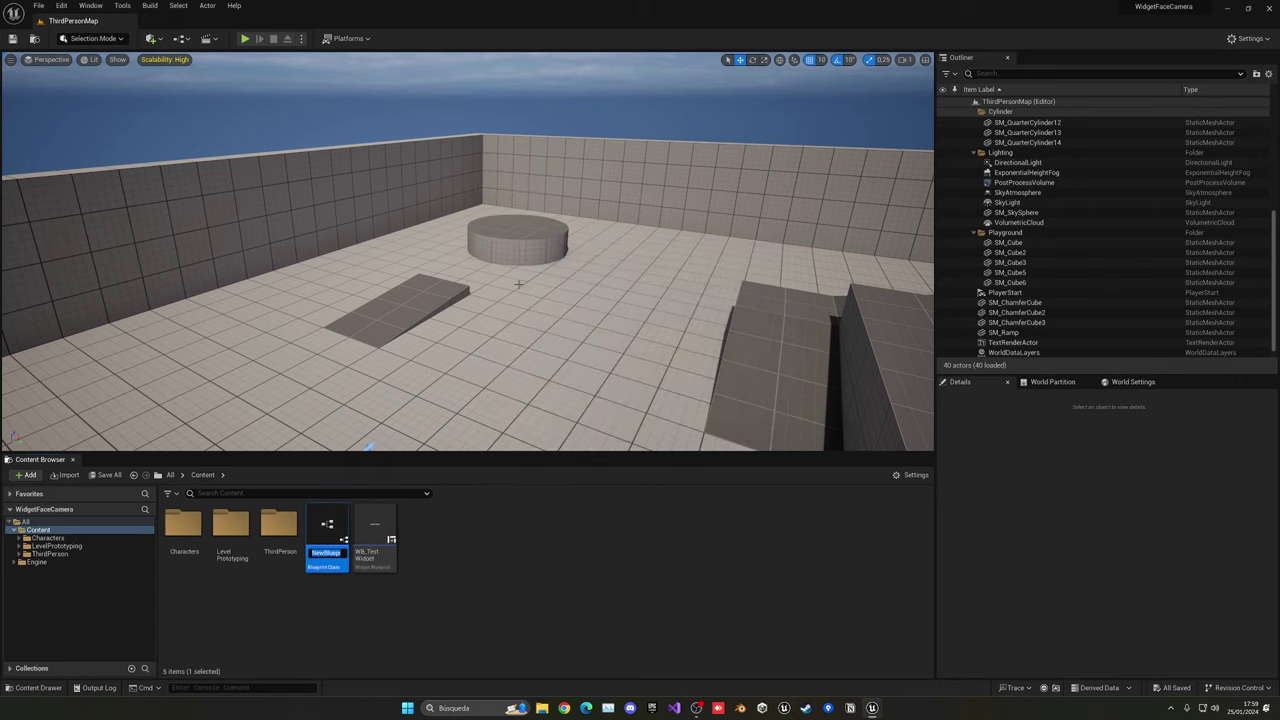
{"action": "type", "text": "bp_"}
{"action": "key", "text": "BackSpace"}
{"action": "key", "text": "BackSpace"}
{"action": "key", "text": "BackSpace"}
{"action": "type", "text": "BP_3D_Widget"}
{"action": "key", "text": "Return"}
{"action": "key", "text": "Return"}
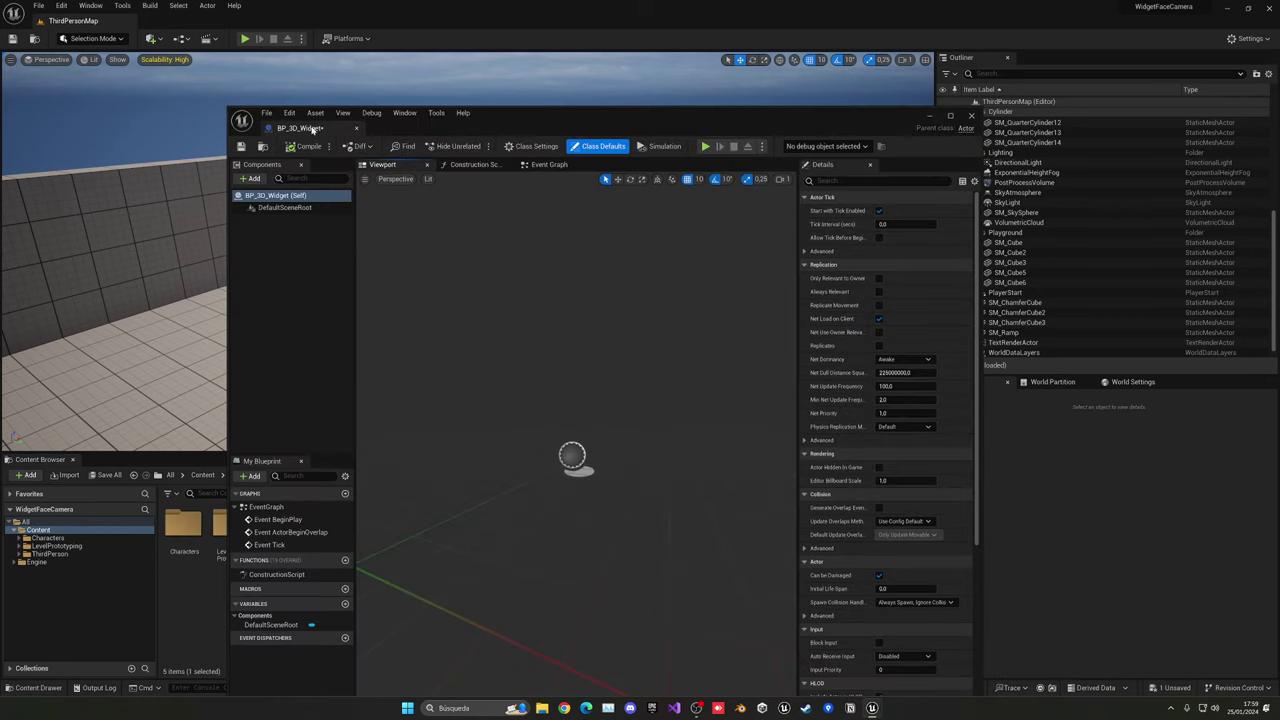
{"action": "double_click", "coordinate": [308, 121]}
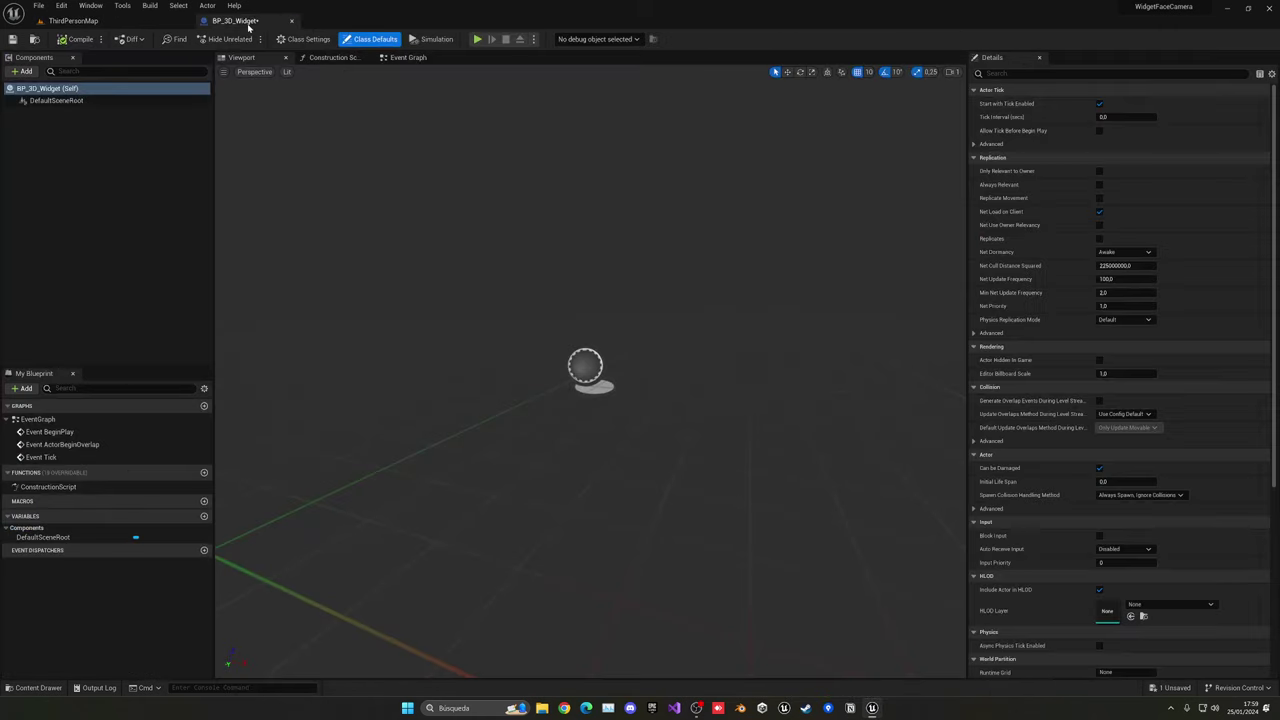
Add a Widget component to BP_3D_Widget and set its Widget Class to WB_TestWidget.
{"action": "left_click", "coordinate": [22, 71]}
{"action": "type", "text": "widg"}
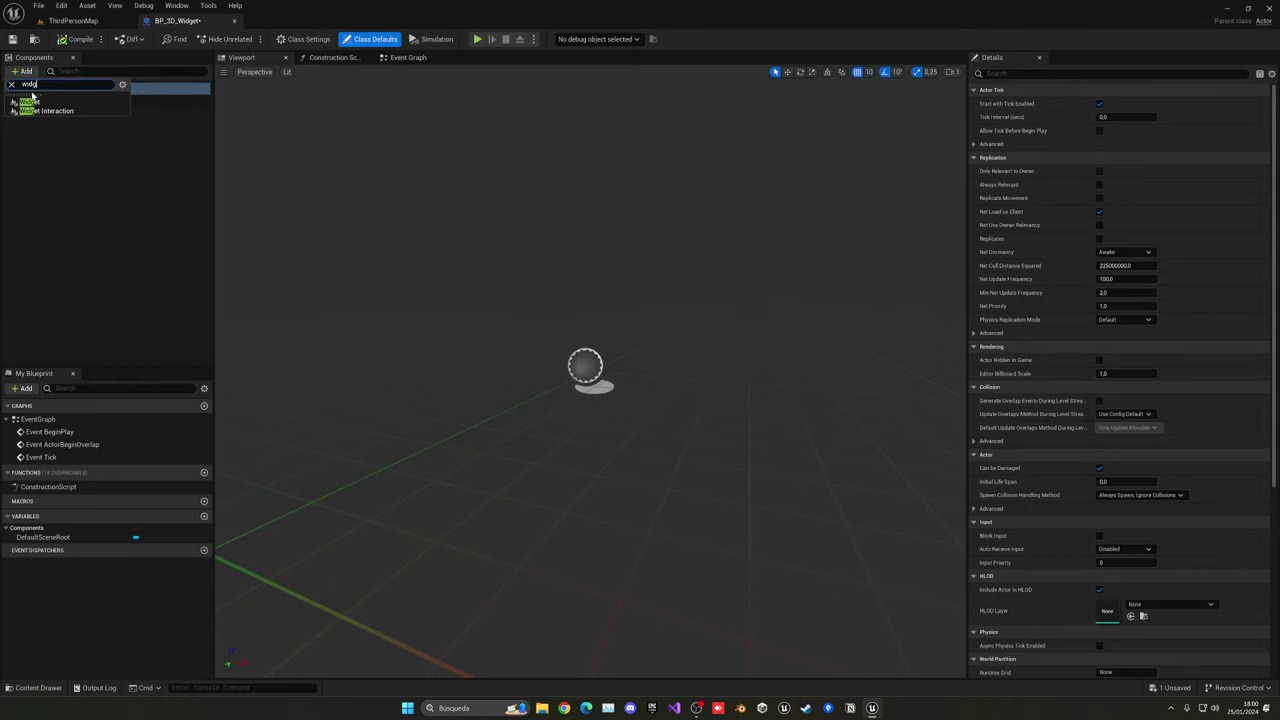
{"action": "left_click", "coordinate": [34, 102]}
{"action": "key", "text": "Return"}
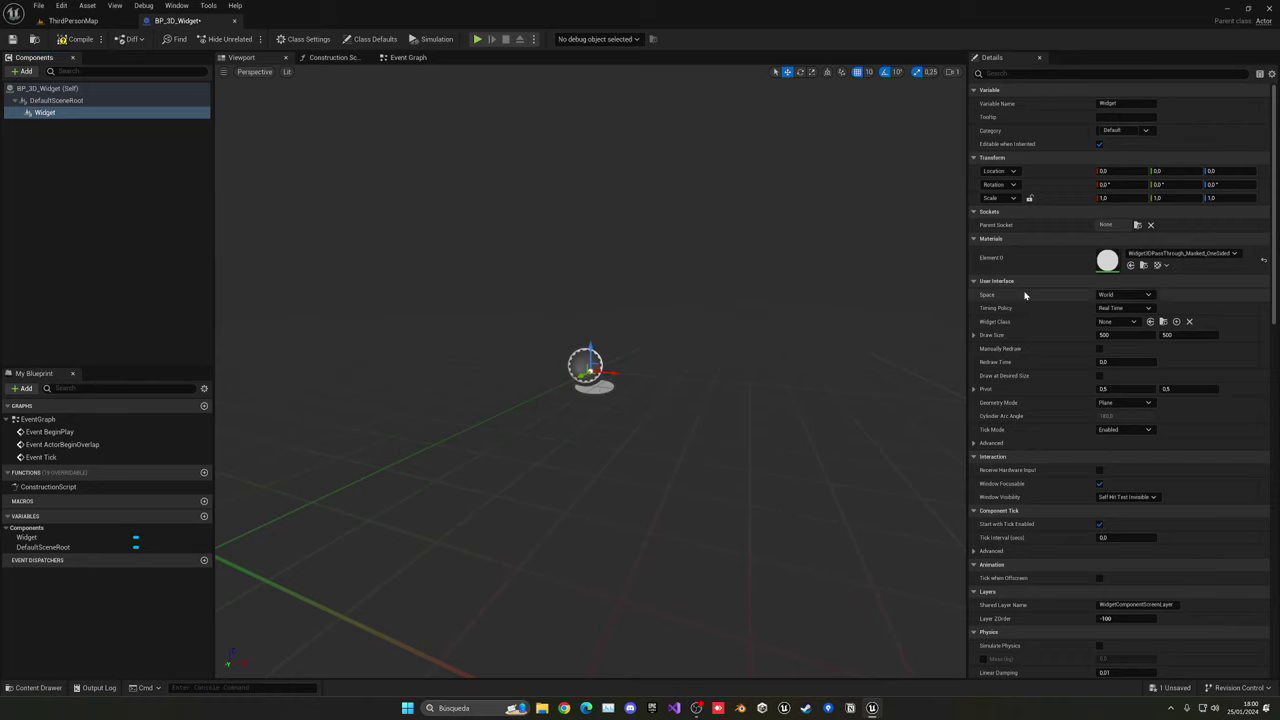
{"action": "left_click", "coordinate": [1113, 322]}
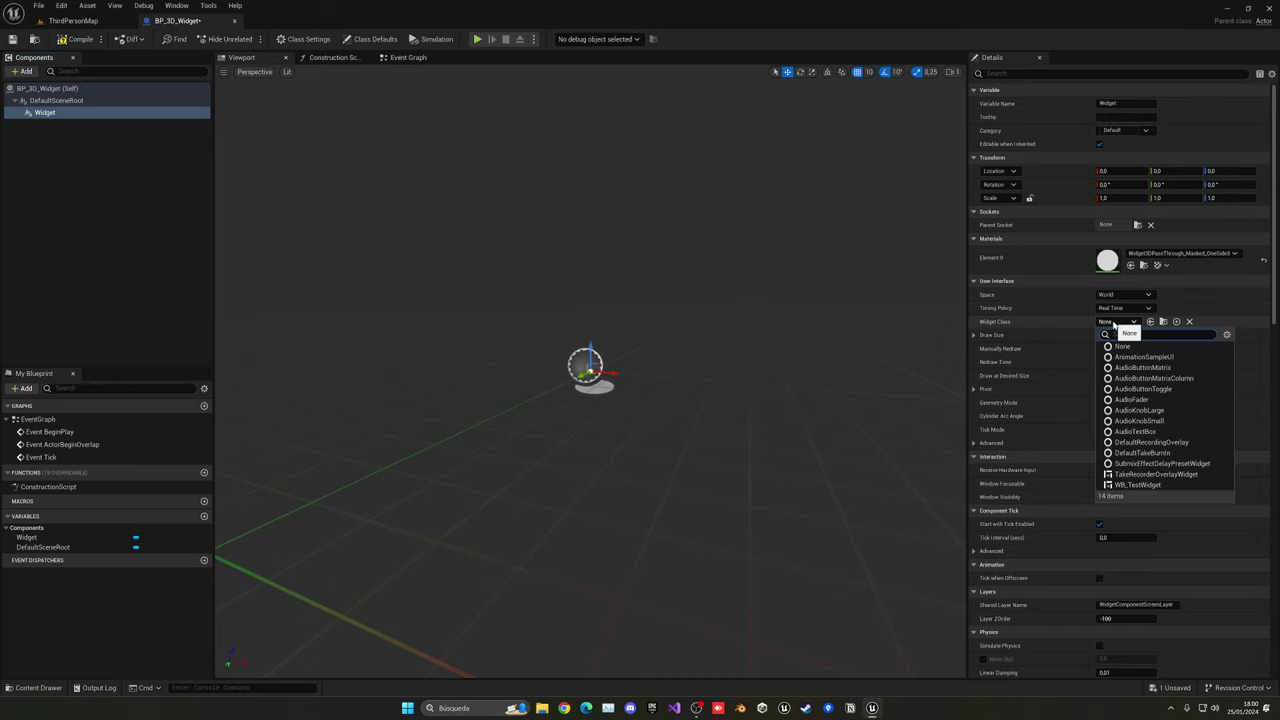
{"action": "type", "text": "wid"}
{"action": "left_click", "coordinate": [1139, 379]}
Raise the Widget component to a Z location of 150, then compile and save the blueprint.
{"action": "key", "text": "s"}
{"action": "right_click_drag", "start_coordinate": [622, 367], "coordinate": [622, 367]}
{"action": "left_click_drag", "start_coordinate": [621, 368], "coordinate": [620, 203]}
{"action": "right_click_drag", "start_coordinate": [620, 203], "coordinate": [620, 203]}
{"action": "key", "text": "s"}
{"action": "left_click", "coordinate": [62, 39]}
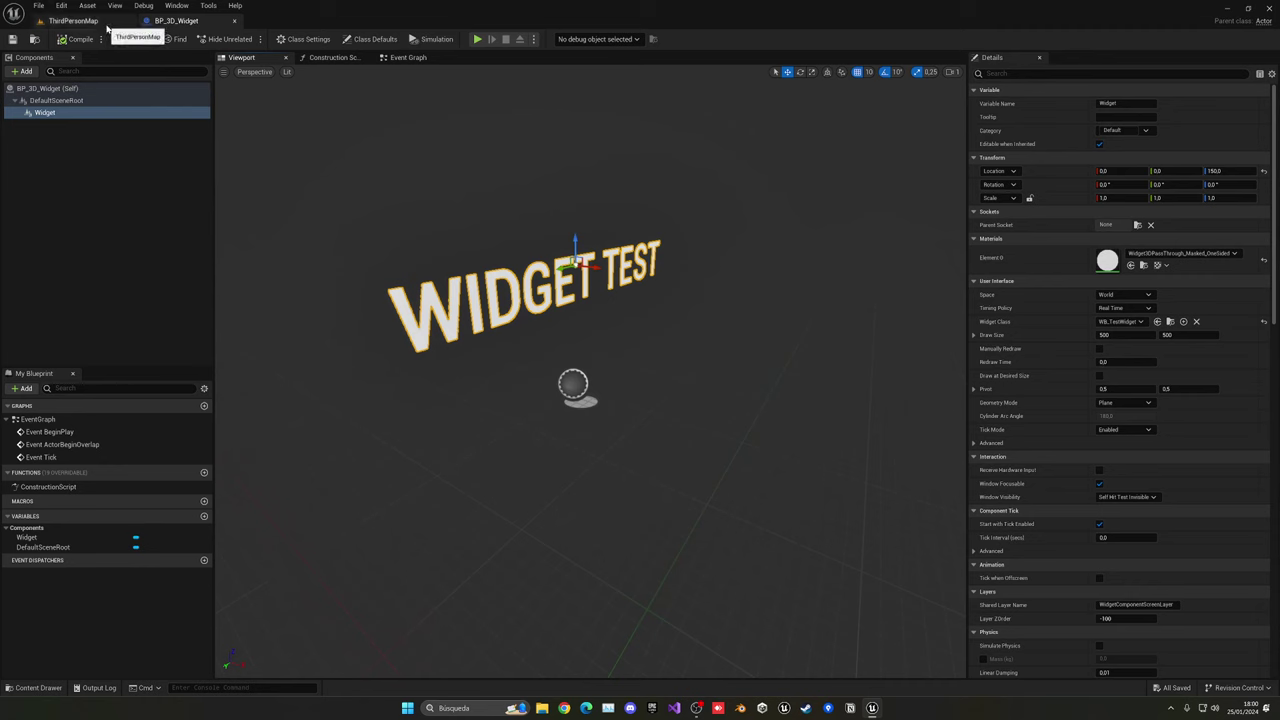
Place BP_3D_Widget on the floor of ThirdPersonMap and rotate it about 180° around the Z axis.
{"action": "left_click", "coordinate": [72, 20]}
{"action": "left_click_drag", "start_coordinate": [327, 530], "coordinate": [555, 340]}
{"action": "right_click_drag", "start_coordinate": [511, 300], "coordinate": [563, 340]}
{"action": "key", "text": "w"}
{"action": "key", "text": "d"}
{"action": "key", "text": "a"}
{"action": "key", "text": "e"}
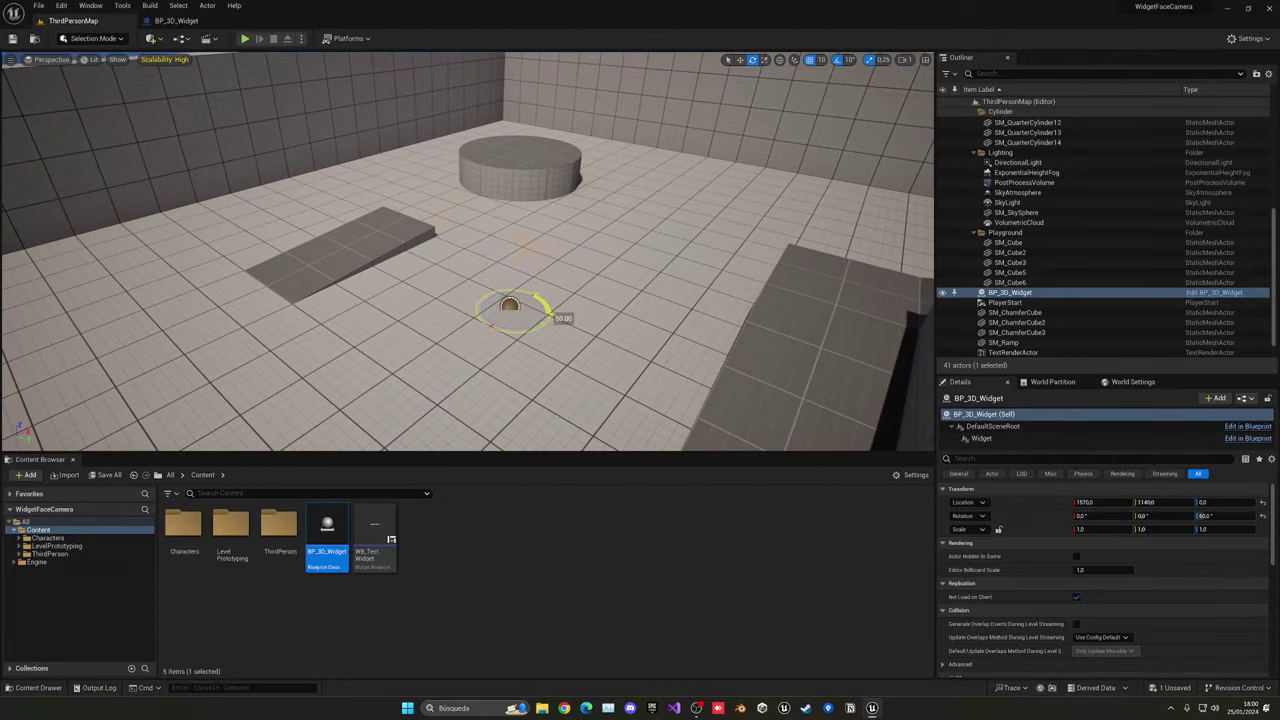
{"action": "left_click_drag", "start_coordinate": [548, 312], "coordinate": [510, 333]}
{"action": "key", "text": "w"}
Play the level and walk the character around the 3D widget to check how it is oriented, then stop playing.
{"action": "left_click", "coordinate": [245, 38]}
{"action": "key", "text": "w"}
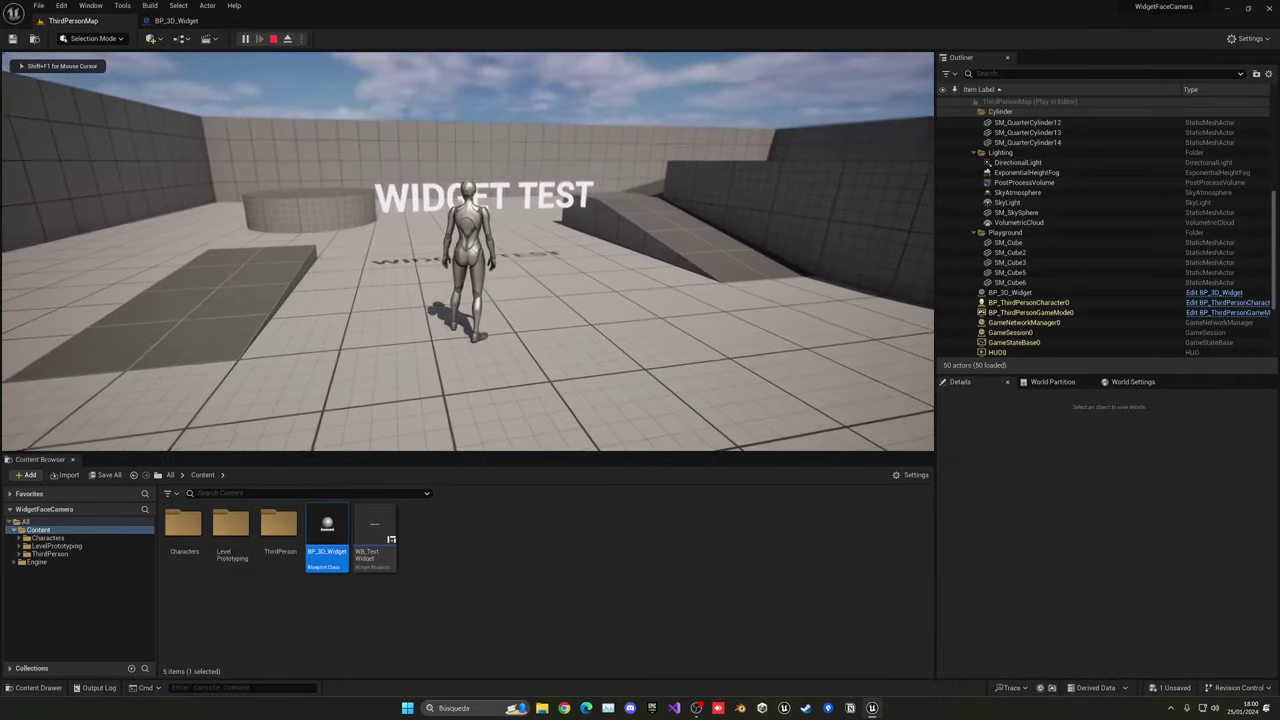
{"action": "key", "text": "a"}
{"action": "key", "text": "w"}
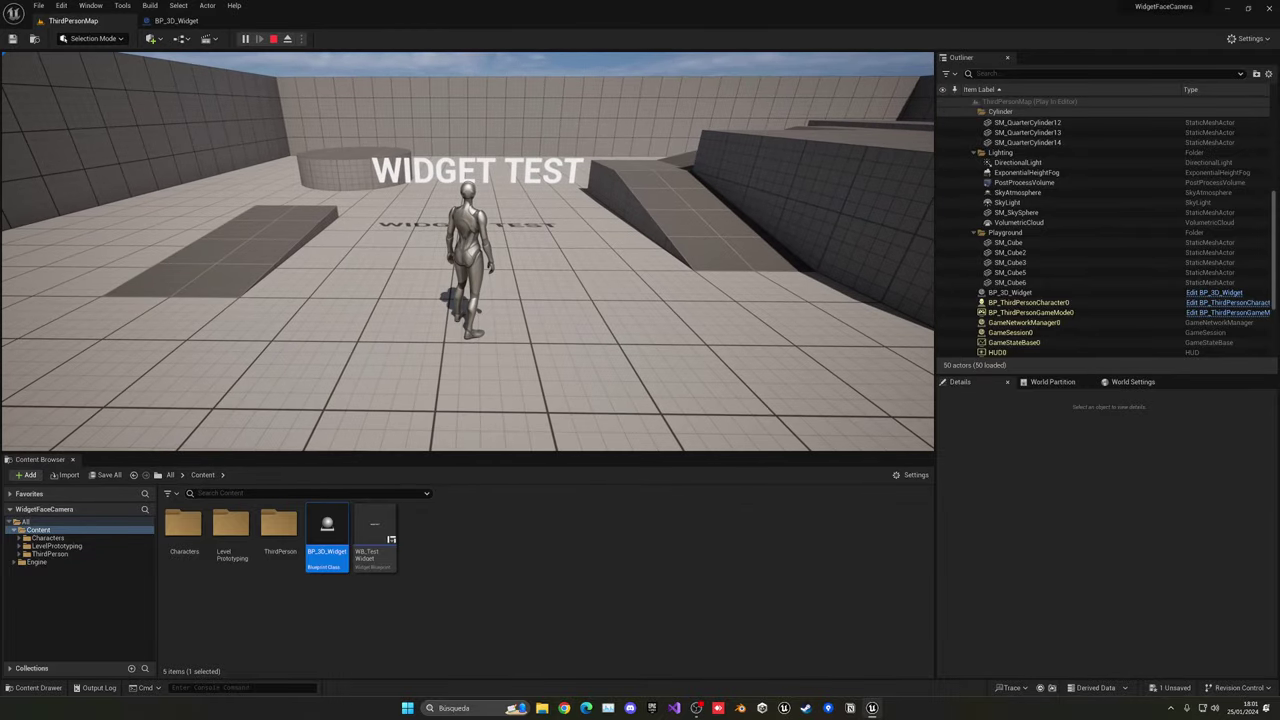
{"action": "key", "text": "Escape"}
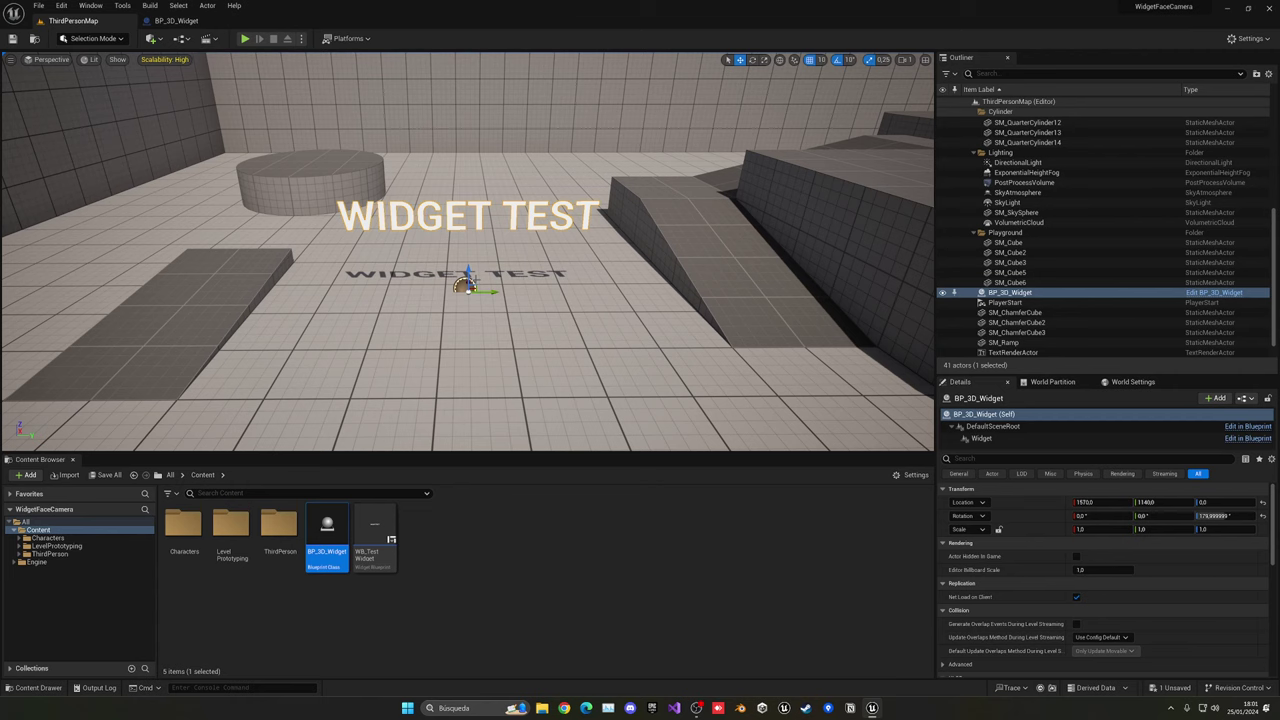
In BP_3D_Widget's Event Graph, delete the BeginPlay and ActorBeginOverlap events, keeping only Event Tick.
{"action": "left_click", "coordinate": [172, 24]}
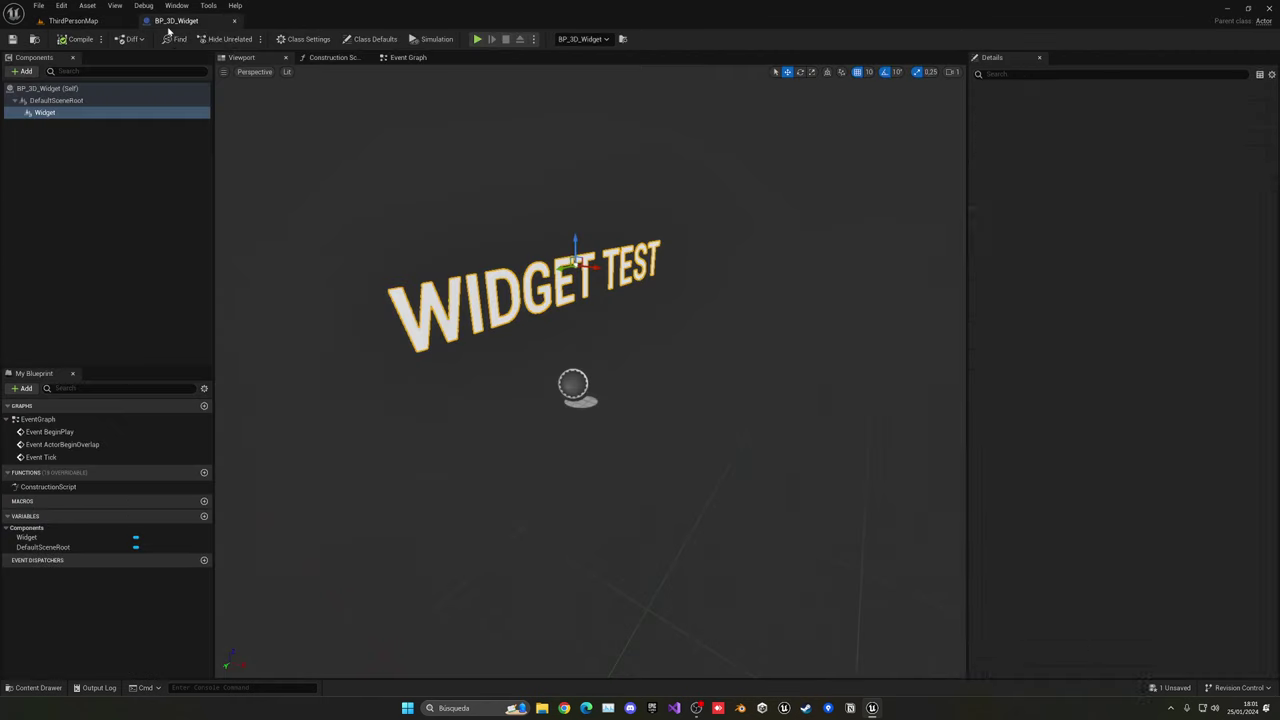
{"action": "left_click", "coordinate": [408, 57]}
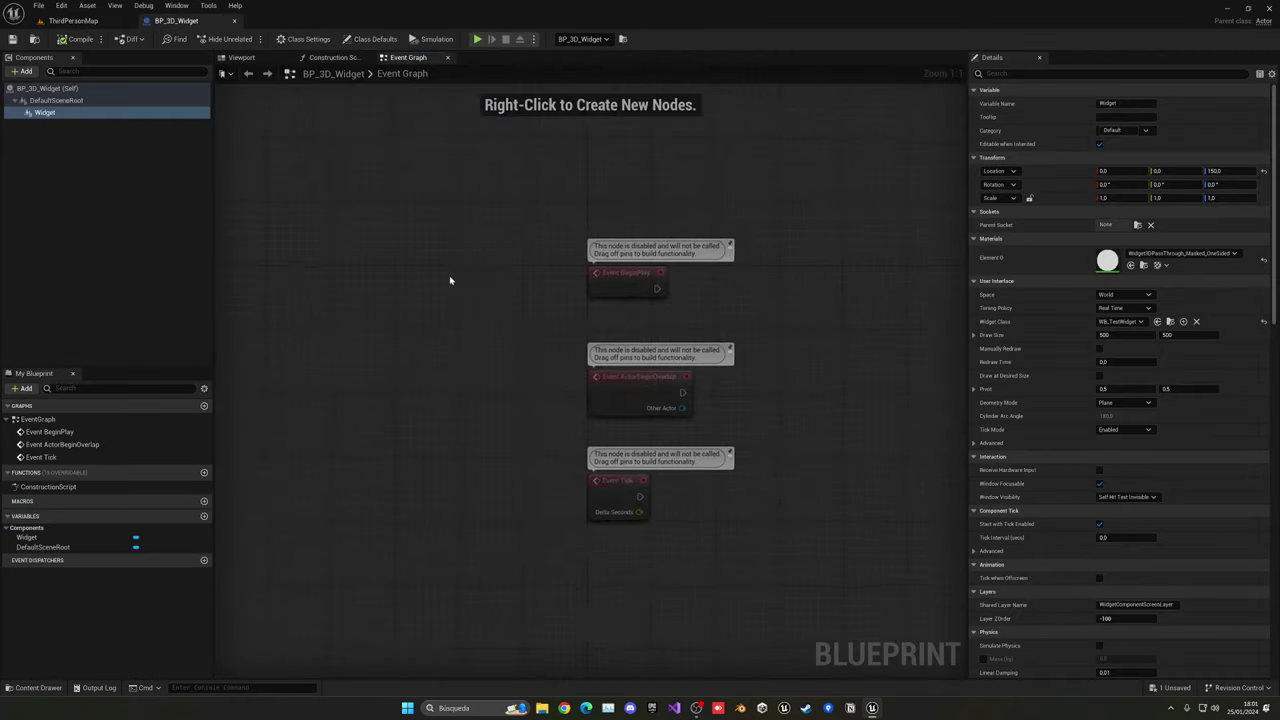
{"action": "left_click", "coordinate": [509, 231]}
{"action": "key", "text": "Delete"}
{"action": "left_click", "coordinate": [514, 343]}
{"action": "key", "text": "Delete"}
{"action": "left_click_drag", "start_coordinate": [504, 454], "coordinate": [504, 390]}
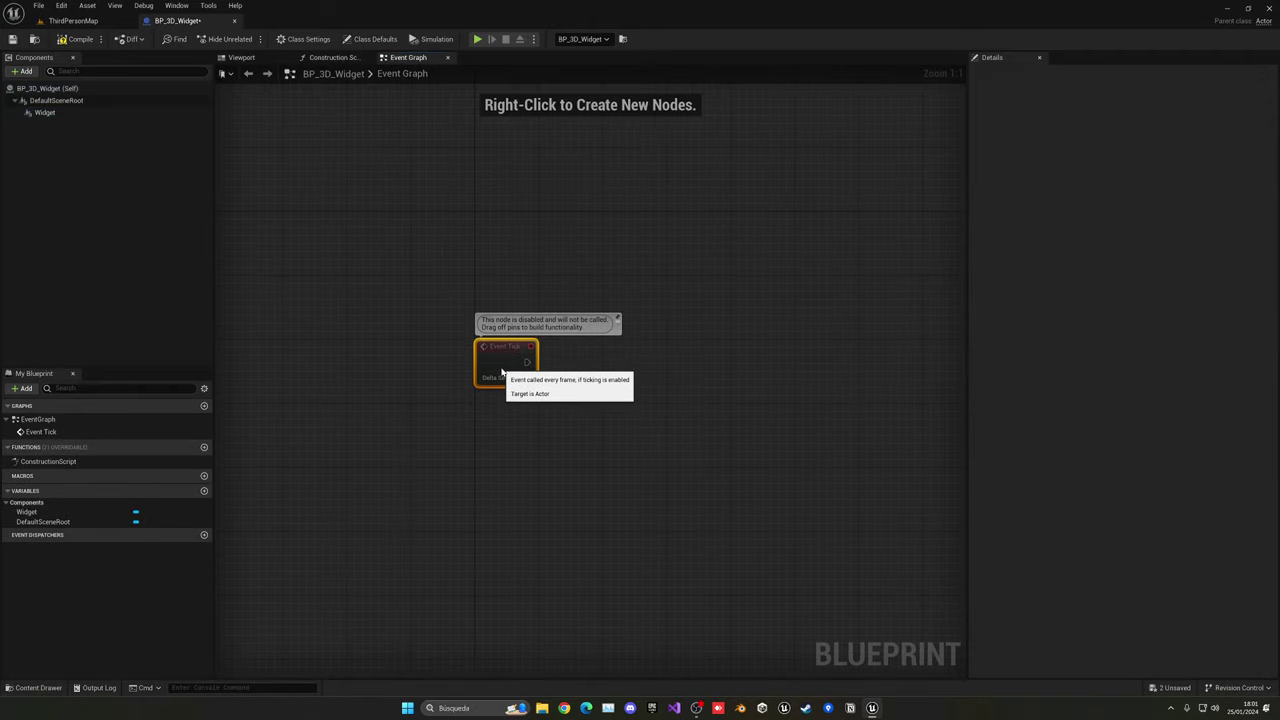
{"action": "right_click_drag", "start_coordinate": [504, 390], "coordinate": [493, 329]}
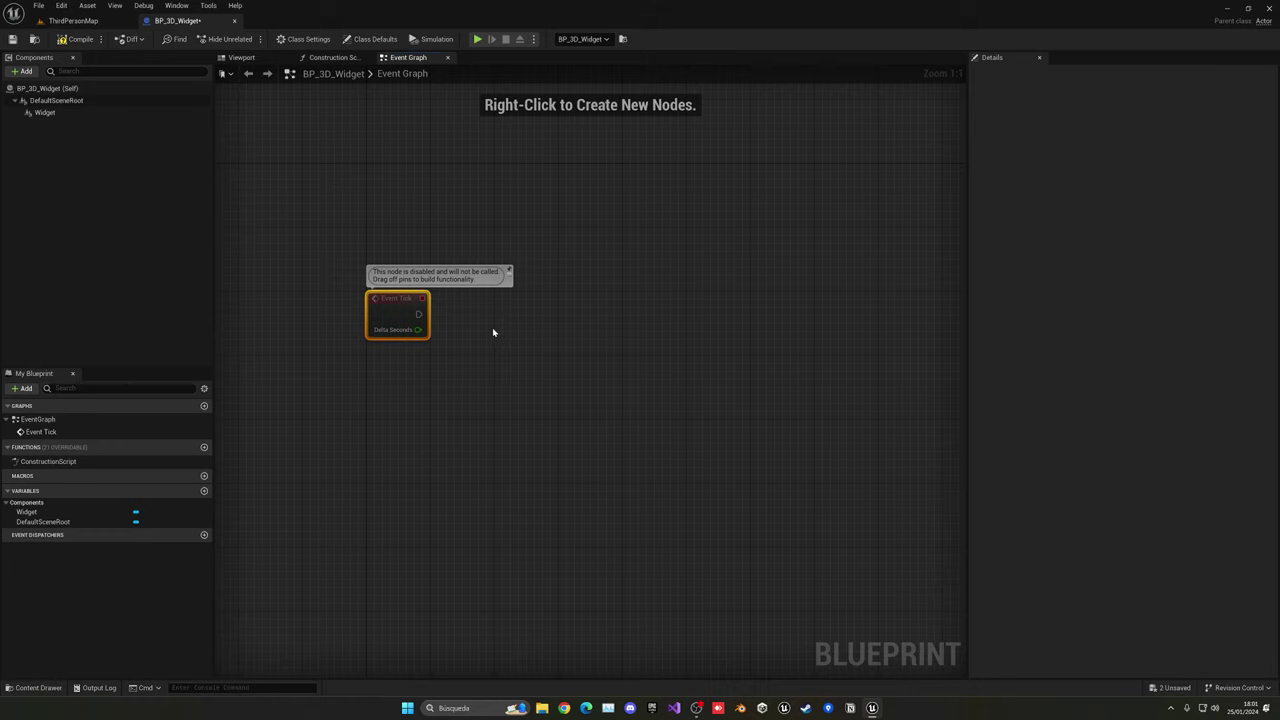
{"action": "right_click_drag", "start_coordinate": [493, 331], "coordinate": [461, 329]}
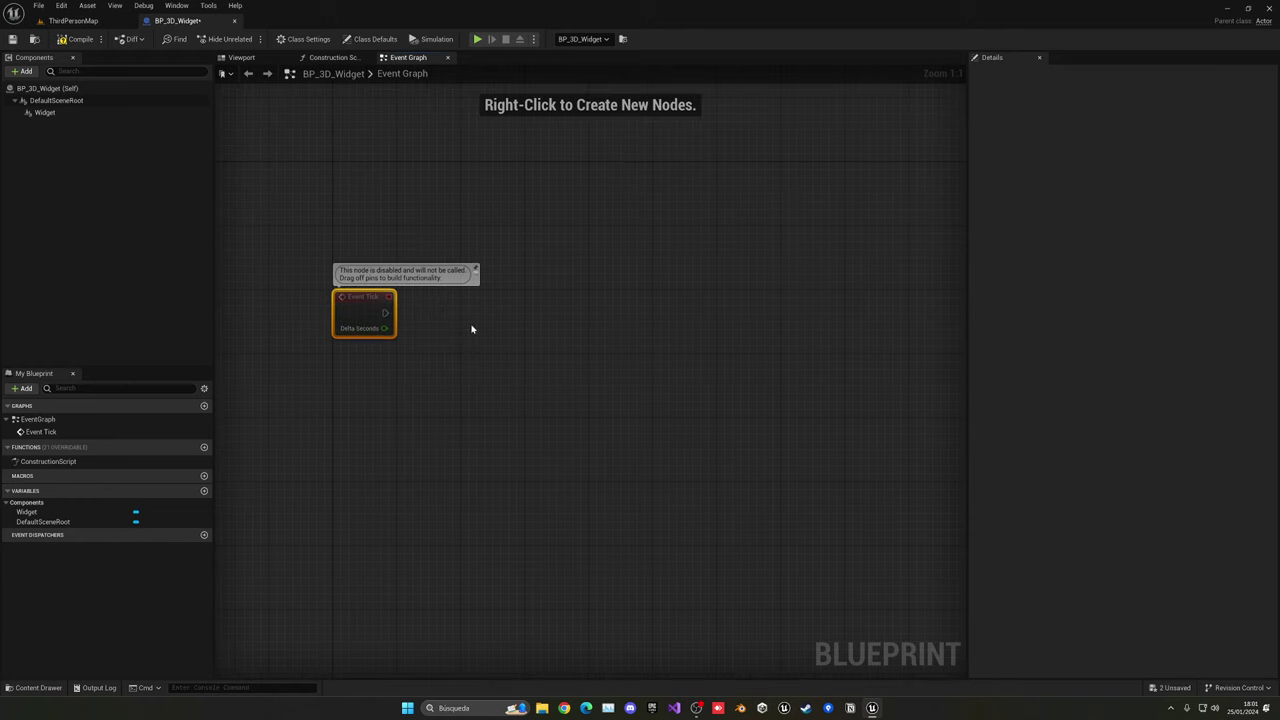
Add a Set World Rotation node that targets the Widget component.
{"action": "left_click_drag", "start_coordinate": [45, 112], "coordinate": [455, 330]}
{"action": "type", "text": "set world ro"}
{"action": "key", "text": "Return"}
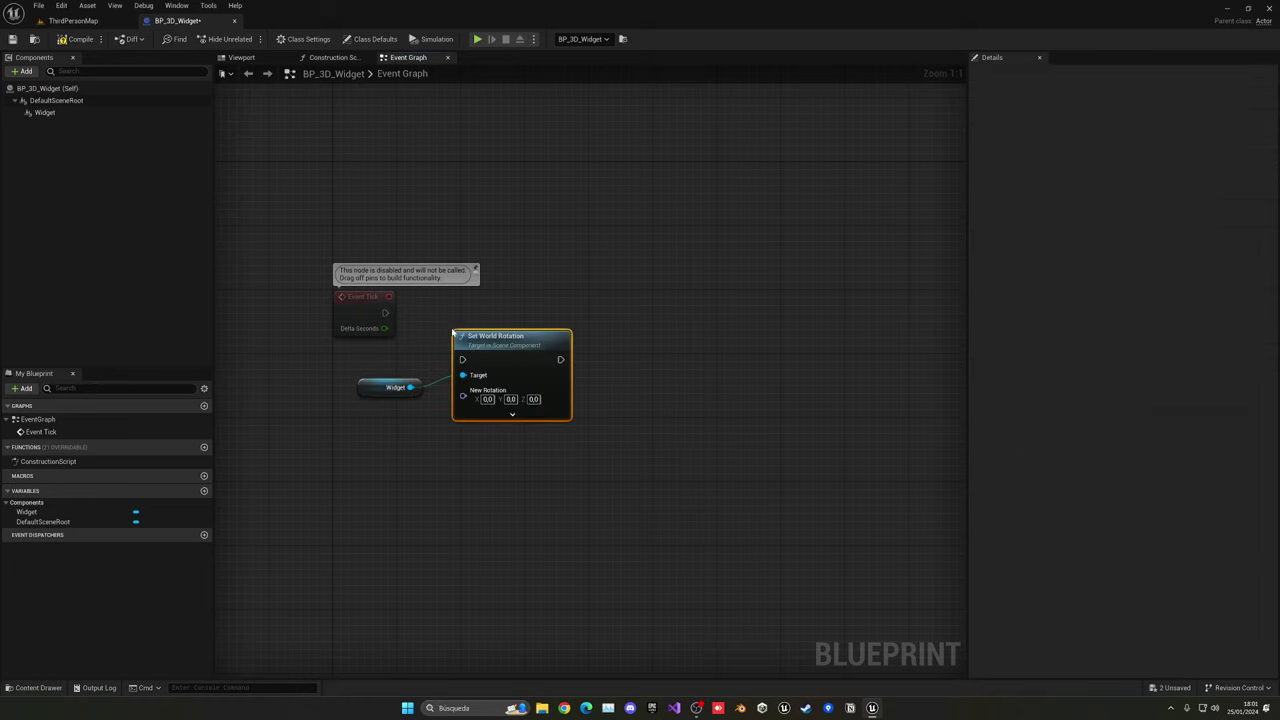
Connect Event Tick to the Set World Rotation node and arrange the event, Widget reference and rotation nodes neatly.
{"action": "left_click_drag", "start_coordinate": [385, 313], "coordinate": [546, 312]}
{"action": "left_click_drag", "start_coordinate": [366, 246], "coordinate": [525, 339]}
{"action": "key", "text": "q"}
{"action": "left_click", "coordinate": [537, 394]}
{"action": "right_click_drag", "start_coordinate": [470, 368], "coordinate": [571, 363]}
{"action": "left_click_drag", "start_coordinate": [489, 384], "coordinate": [553, 327]}
{"action": "left_click", "coordinate": [548, 366]}
{"action": "right_click_drag", "start_coordinate": [562, 384], "coordinate": [536, 343]}
Add a Find Look at Rotation node feeding New Rotation of Set World Rotation, and place it below the Widget reference.
{"action": "left_click_drag", "start_coordinate": [587, 304], "coordinate": [519, 344]}
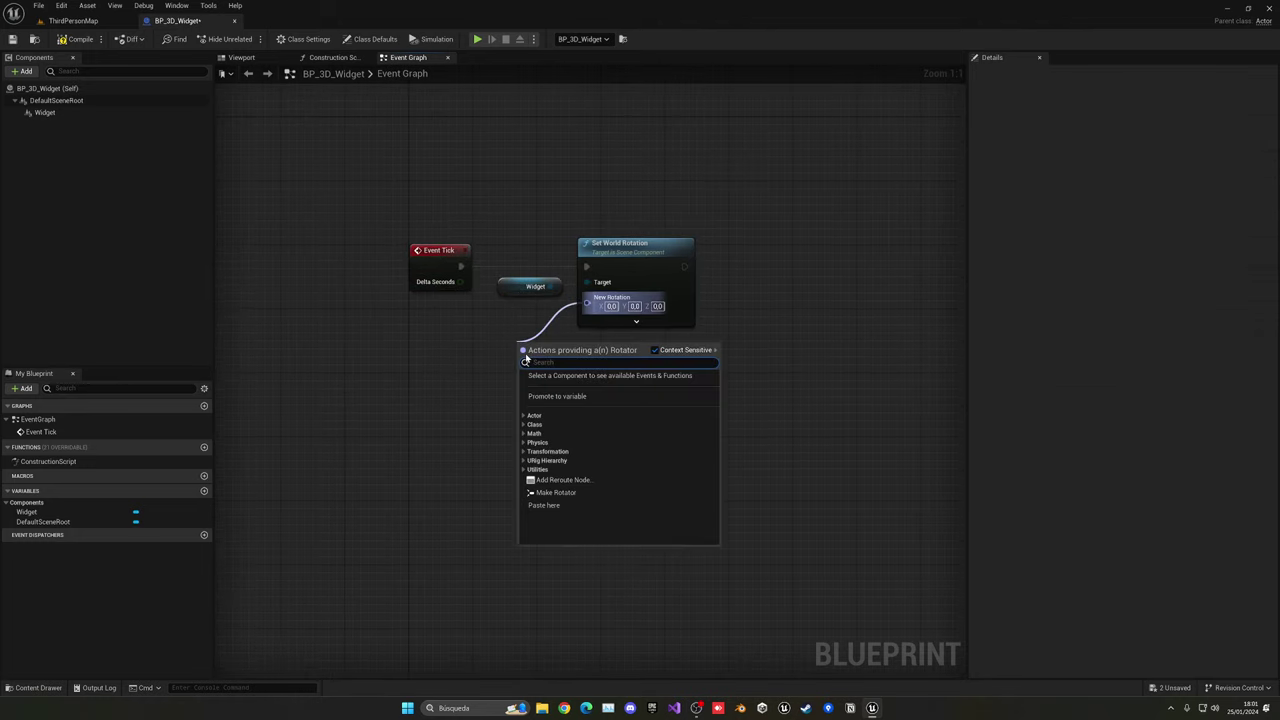
{"action": "type", "text": "find lo"}
{"action": "key", "text": "Up"}
{"action": "key", "text": "Return"}
{"action": "left_click_drag", "start_coordinate": [556, 352], "coordinate": [512, 358]}
{"action": "right_click_drag", "start_coordinate": [545, 381], "coordinate": [631, 377]}
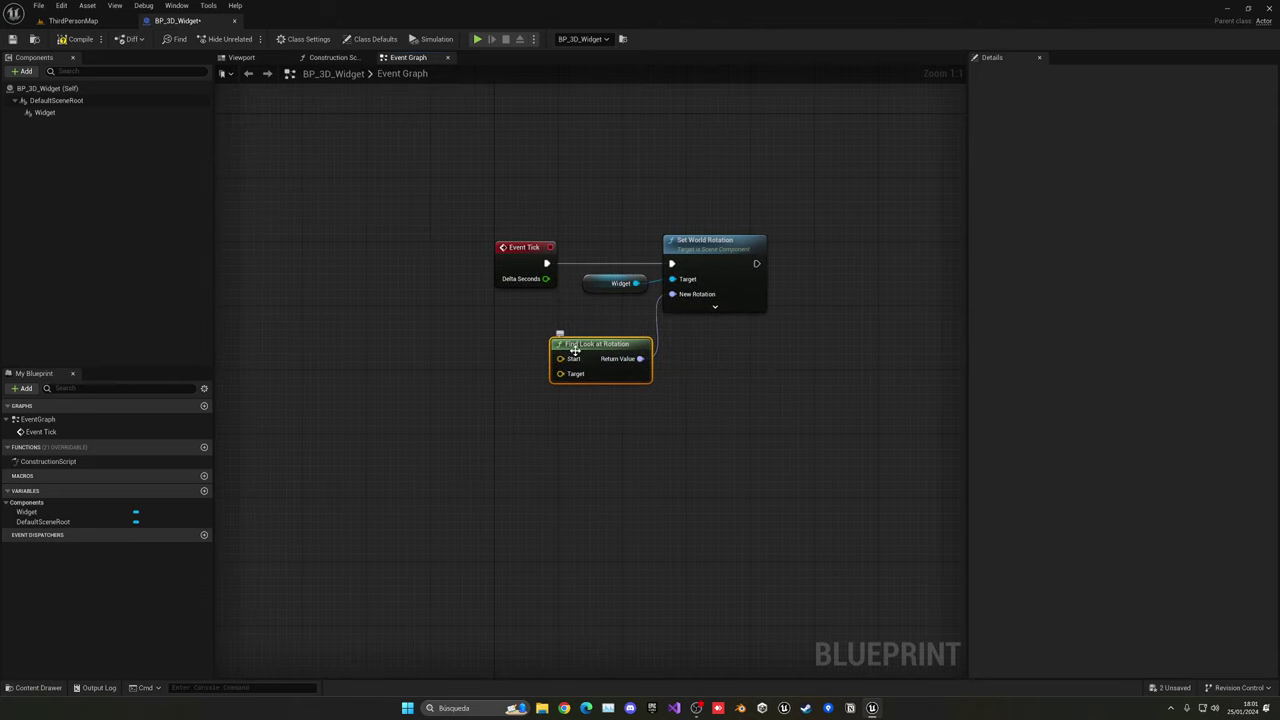
{"action": "left_click_drag", "start_coordinate": [575, 350], "coordinate": [484, 328]}
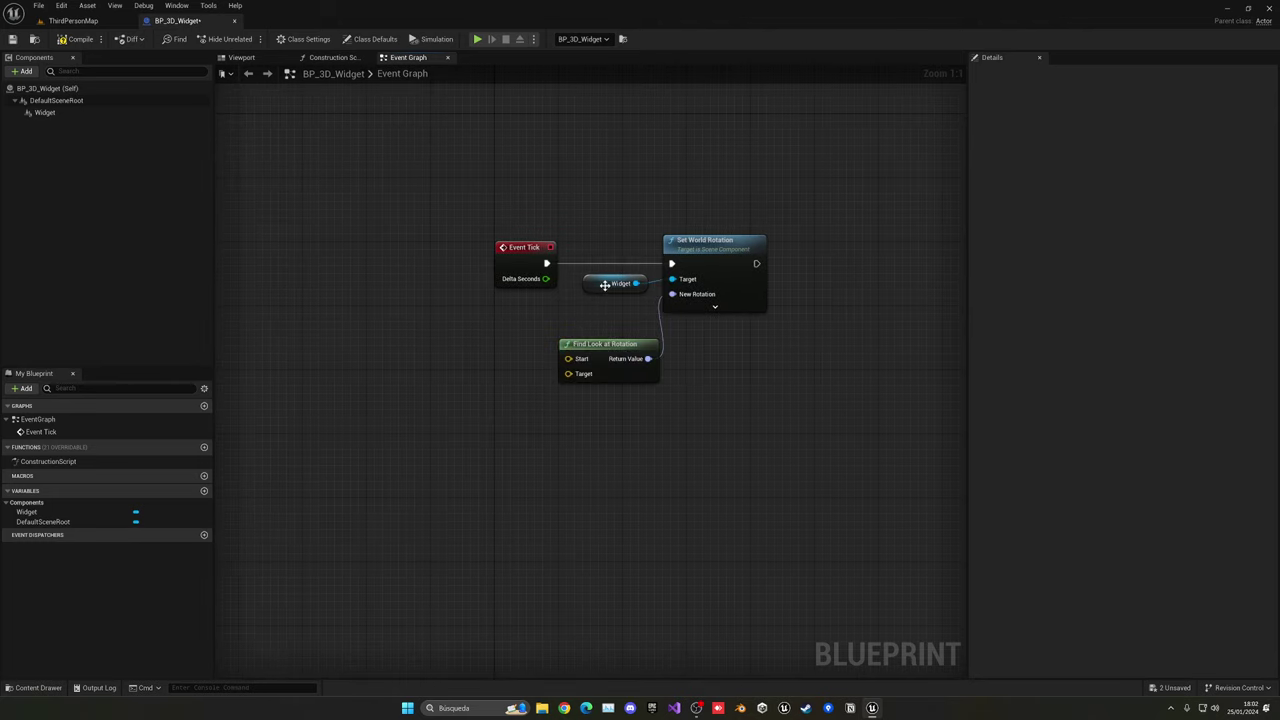
{"action": "left_click_drag", "start_coordinate": [565, 373], "coordinate": [500, 400]}
{"action": "left_click", "coordinate": [463, 405]}
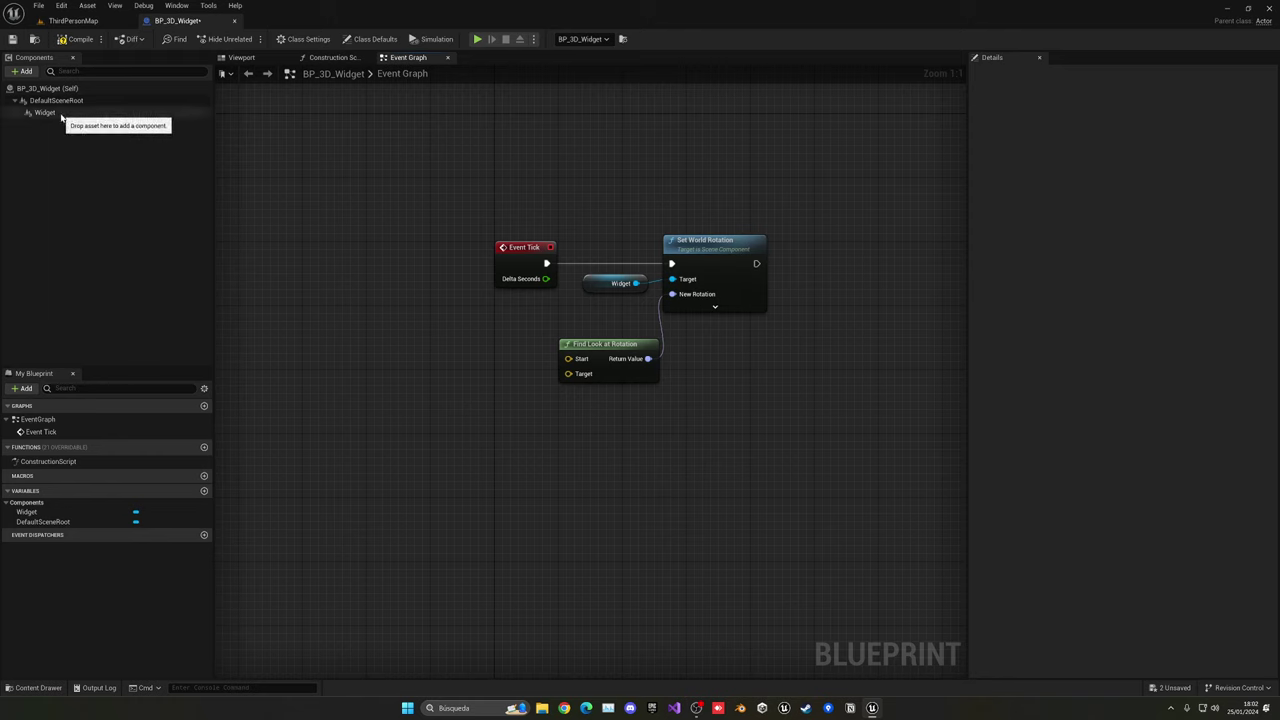
Place a second reference to the Widget component in the graph, beside the Find Look at Rotation node.
{"action": "left_click_drag", "start_coordinate": [44, 112], "coordinate": [405, 350]}
{"action": "type", "text": "get world"}
{"action": "left_click", "coordinate": [464, 425]}
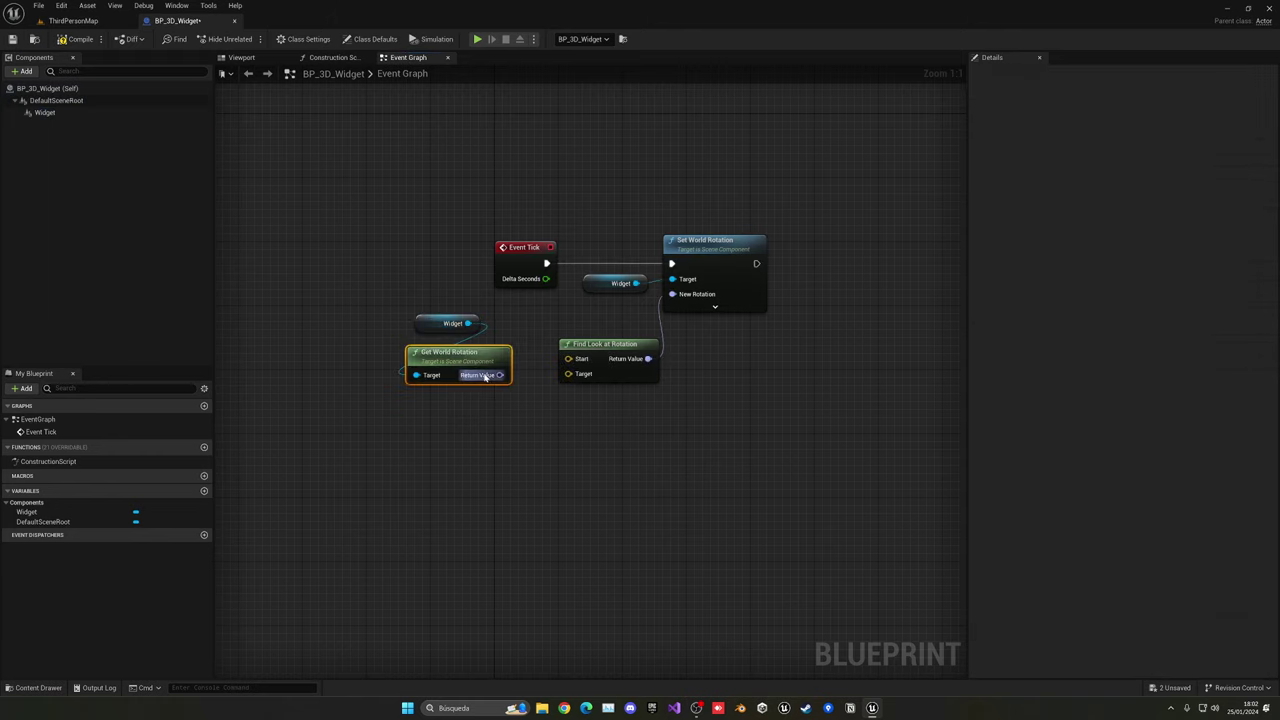
{"action": "key", "text": "Delete"}
Add a Get World Location node for the second Widget reference, connect it to Start of Find Look at Rotation and align the nodes.
{"action": "left_click_drag", "start_coordinate": [469, 324], "coordinate": [439, 353]}
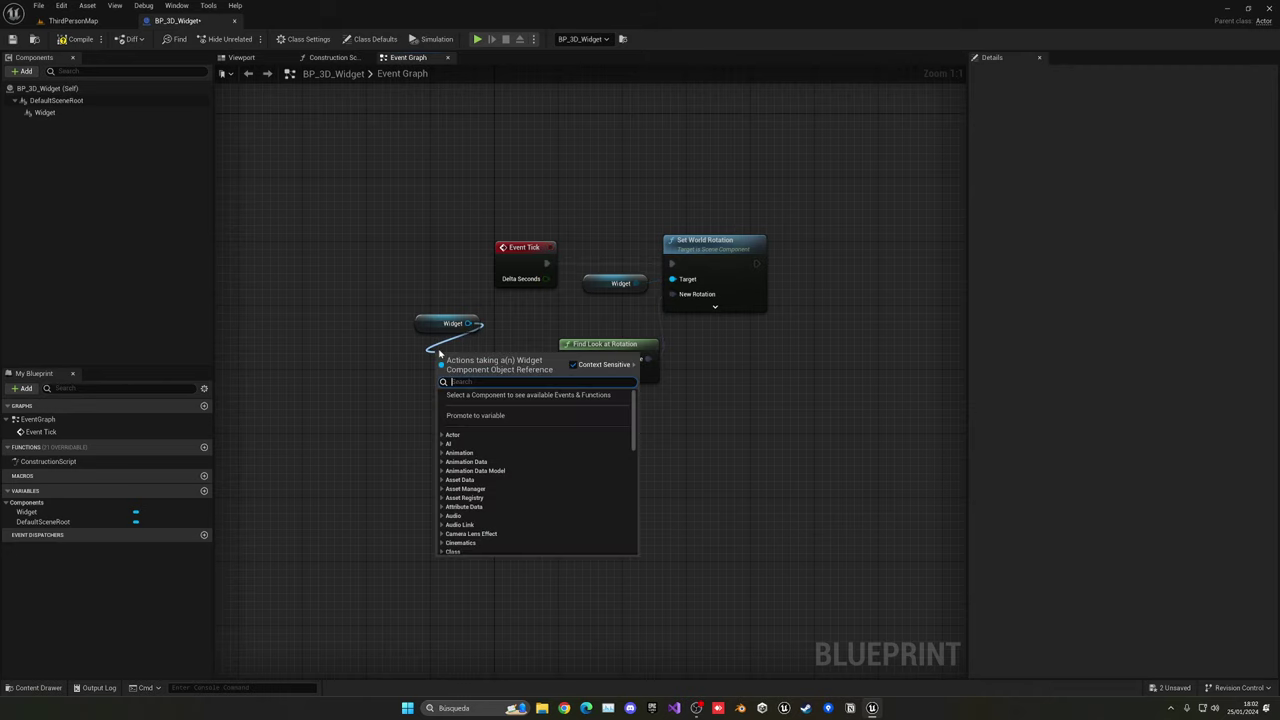
{"action": "type", "text": "get world"}
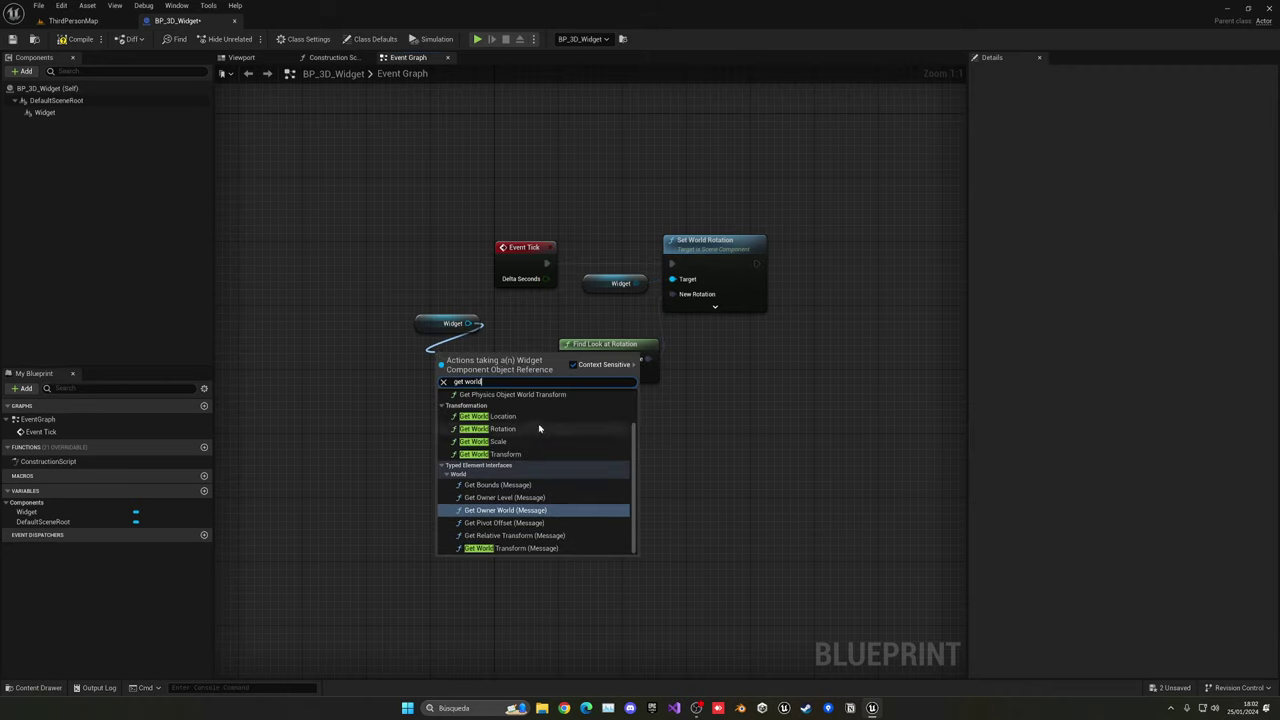
{"action": "left_click", "coordinate": [488, 416]}
{"action": "left_click_drag", "start_coordinate": [423, 291], "coordinate": [452, 345]}
{"action": "key", "text": "q"}
{"action": "left_click_drag", "start_coordinate": [477, 356], "coordinate": [566, 440]}
{"action": "left_click", "coordinate": [443, 360]}
{"action": "key", "text": "q"}
{"action": "left_click", "coordinate": [566, 443]}
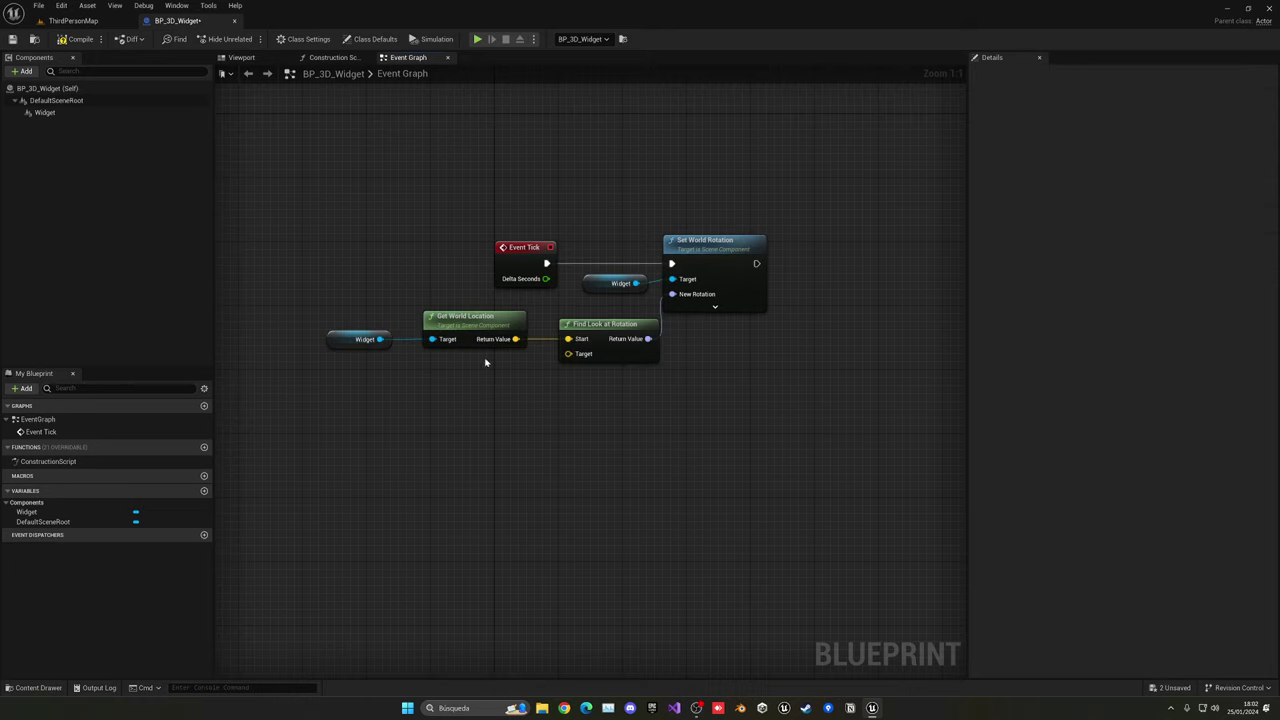
Add a Get Player Camera Manager node to the graph below the second Widget reference.
{"action": "right_click", "coordinate": [347, 399]}
{"action": "type", "text": "get cam"}
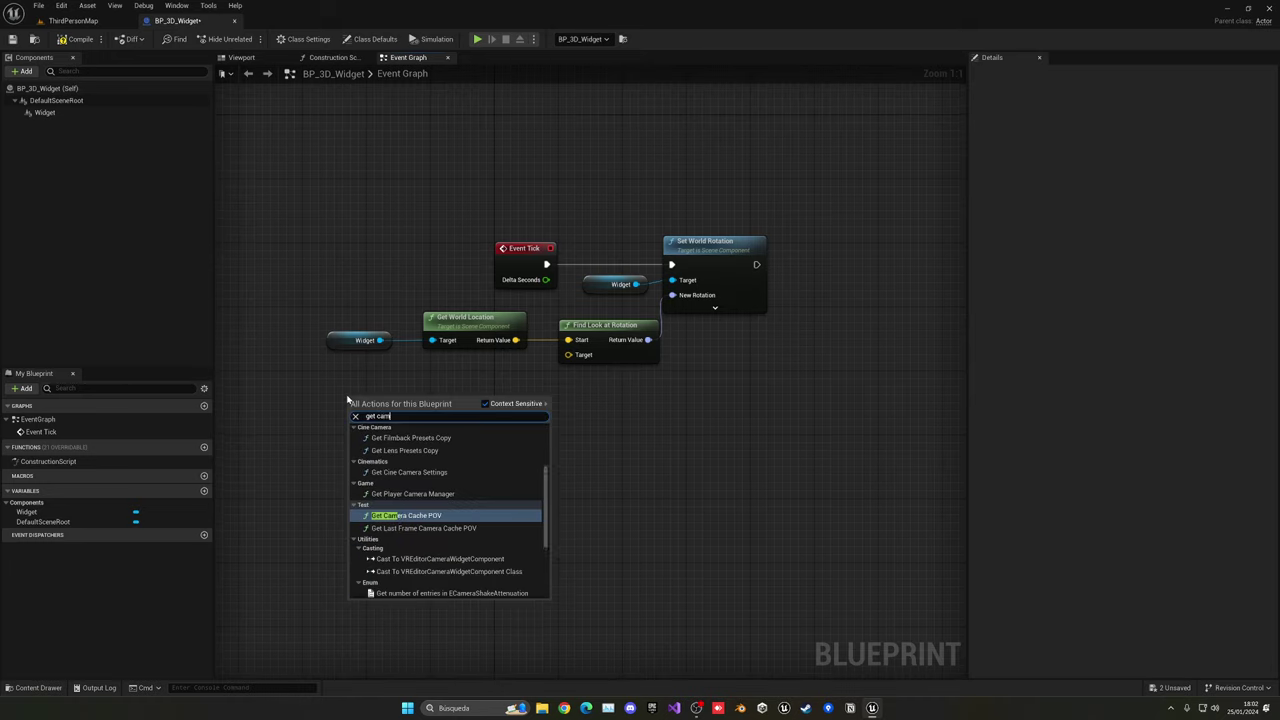
{"action": "type", "text": "era man"}
{"action": "key", "text": "Return"}
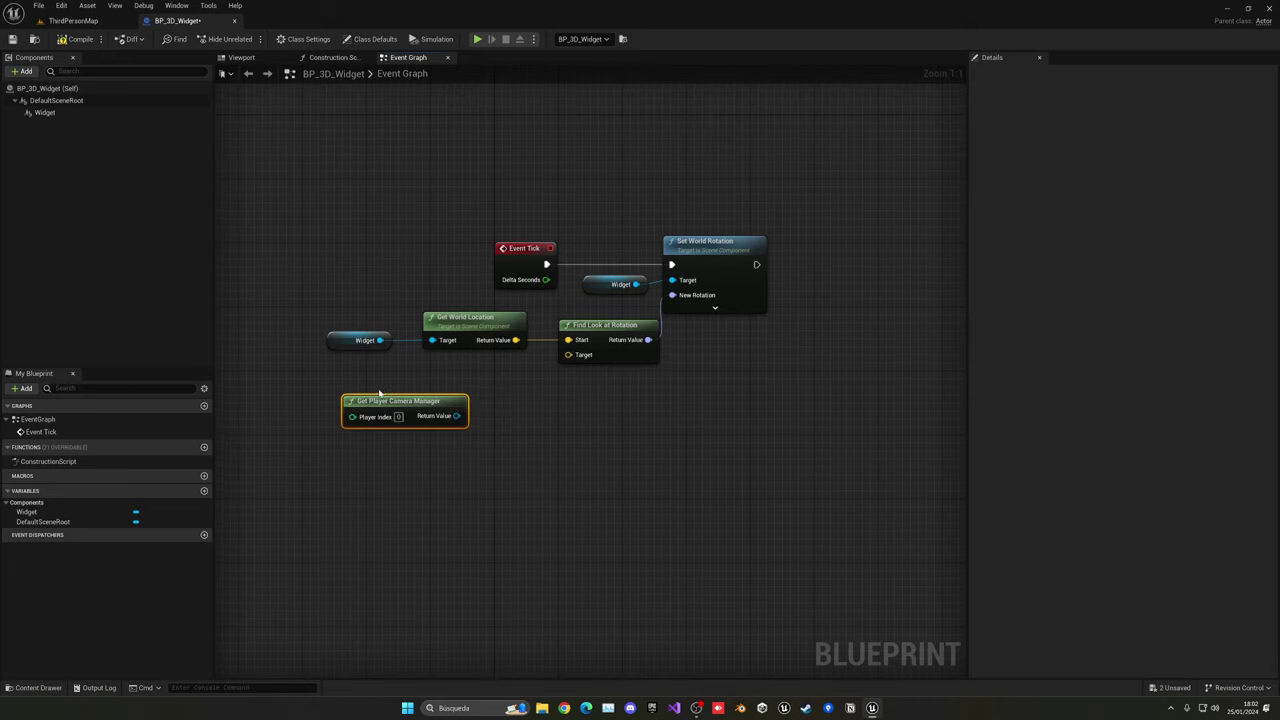
{"action": "left_click_drag", "start_coordinate": [393, 402], "coordinate": [380, 388]}
Add Get World Location for the camera manager's Transform Component, connect it to Target of Find Look at Rotation and align the nodes.
{"action": "right_click_drag", "start_coordinate": [436, 415], "coordinate": [385, 414]}
{"action": "left_click_drag", "start_coordinate": [387, 400], "coordinate": [439, 405]}
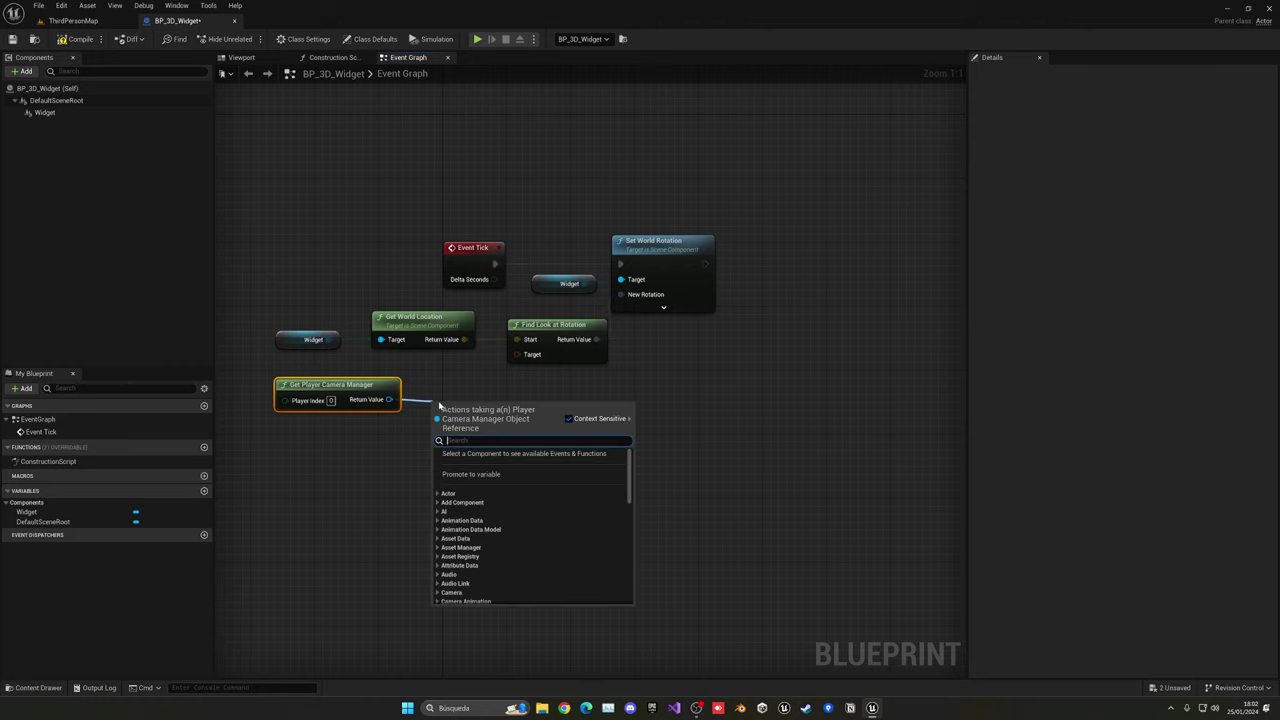
{"action": "type", "text": "get world"}
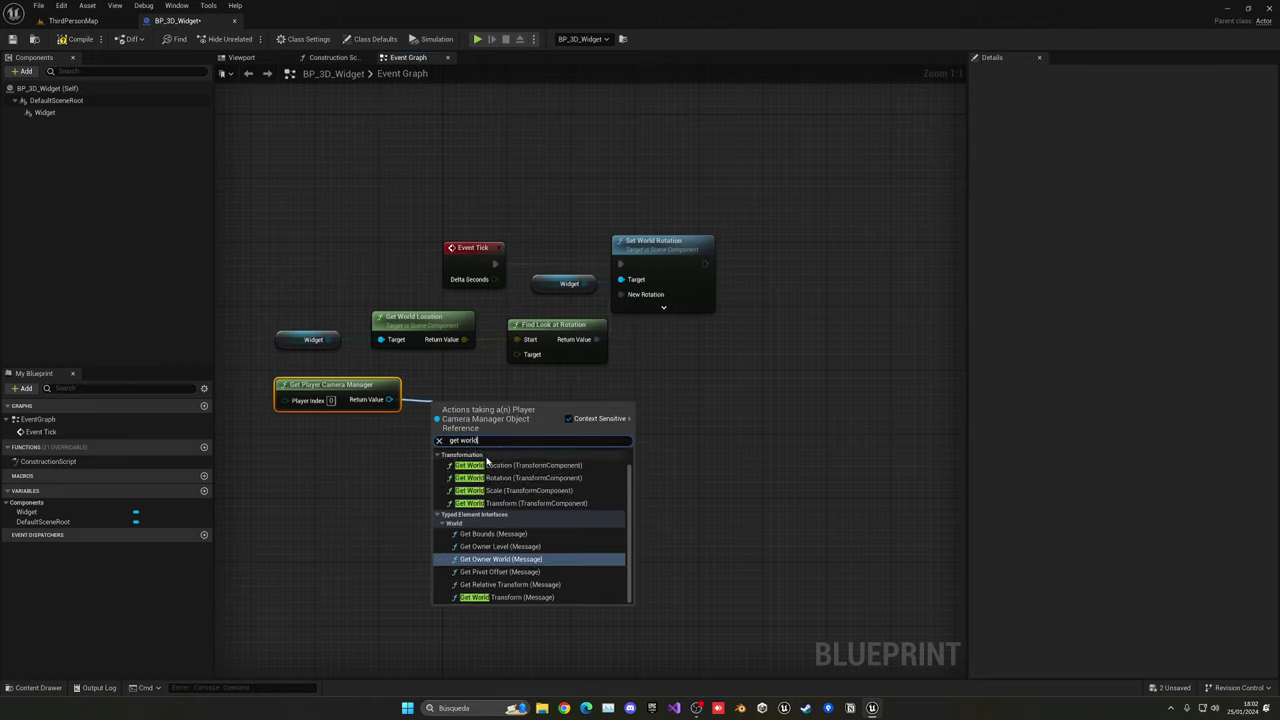
{"action": "left_click", "coordinate": [508, 466]}
{"action": "left_click_drag", "start_coordinate": [485, 414], "coordinate": [592, 392]}
{"action": "left_click", "coordinate": [537, 479]}
{"action": "left_click_drag", "start_coordinate": [382, 373], "coordinate": [516, 355]}
{"action": "key", "text": "q"}
{"action": "right_click_drag", "start_coordinate": [455, 355], "coordinate": [572, 372]}
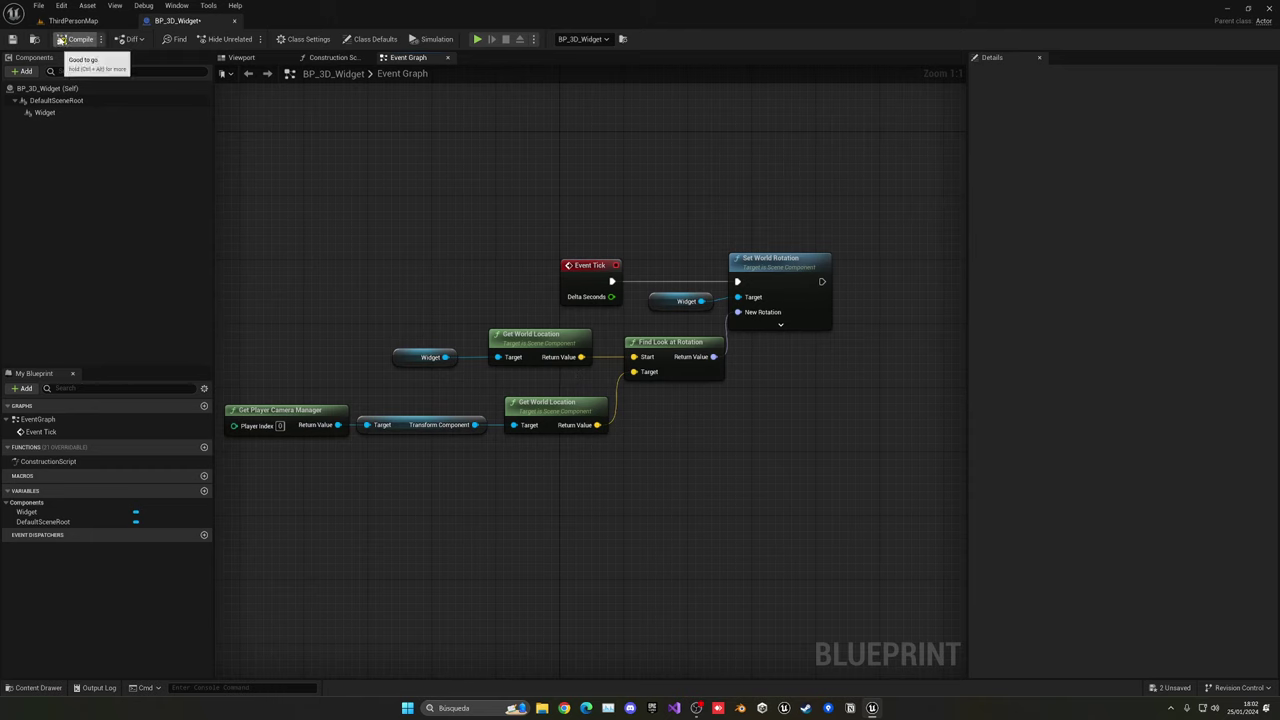
Compile and save the blueprint, and review the rotation and look-at node groups in the graph.
{"action": "left_click", "coordinate": [76, 39]}
{"action": "right_click_drag", "start_coordinate": [494, 240], "coordinate": [450, 220]}
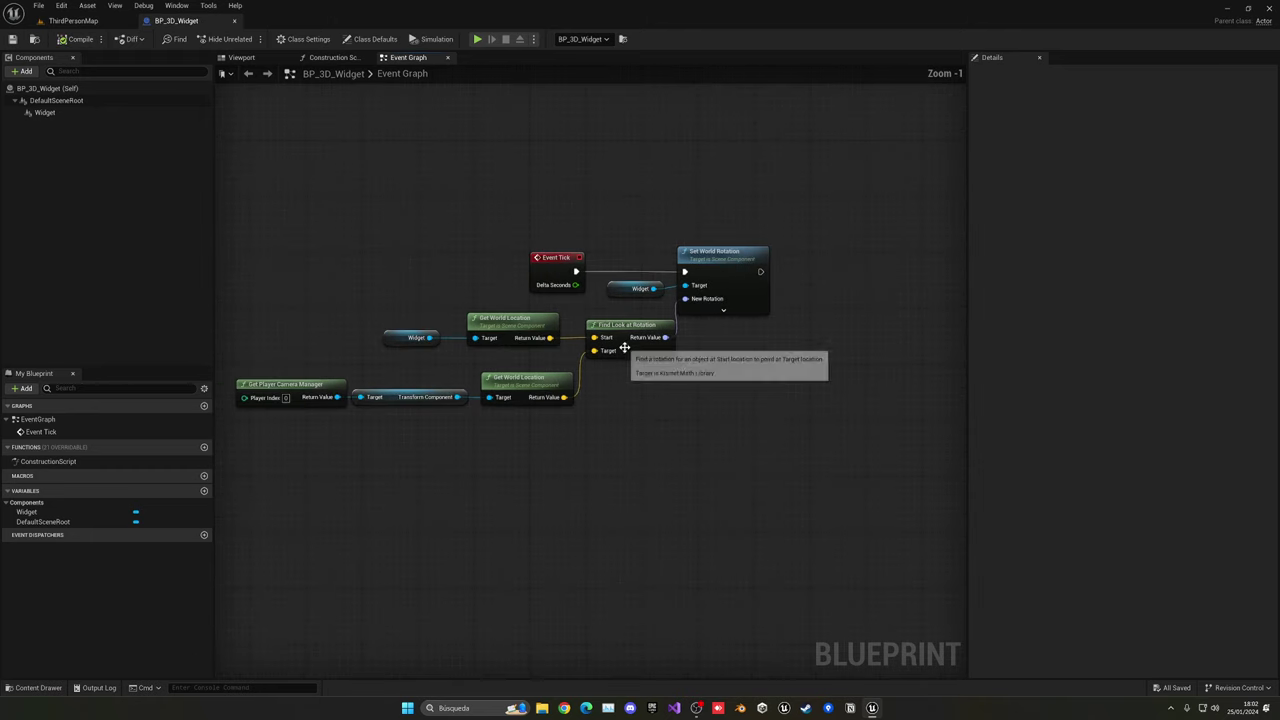
{"action": "scroll", "coordinate": [668, 354], "scroll_direction": "down", "scroll_amount": 1}
{"action": "left_click_drag", "start_coordinate": [672, 218], "coordinate": [827, 347]}
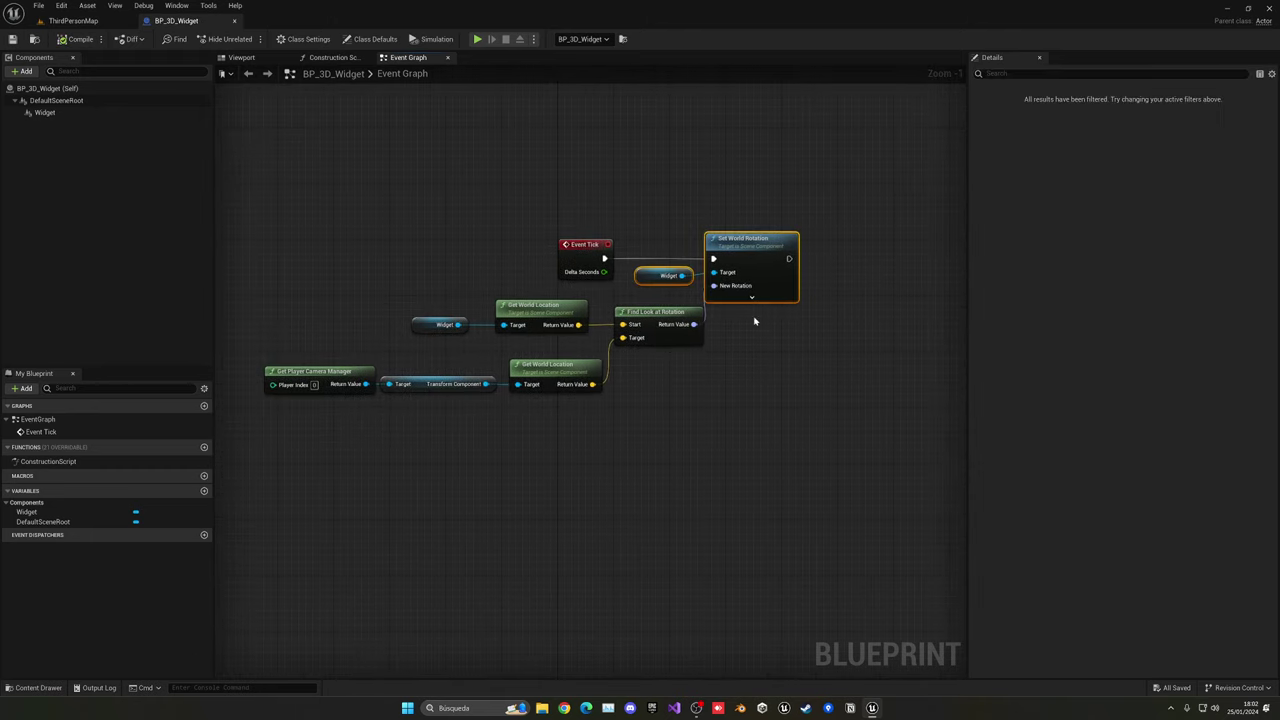
{"action": "left_click", "coordinate": [414, 298]}
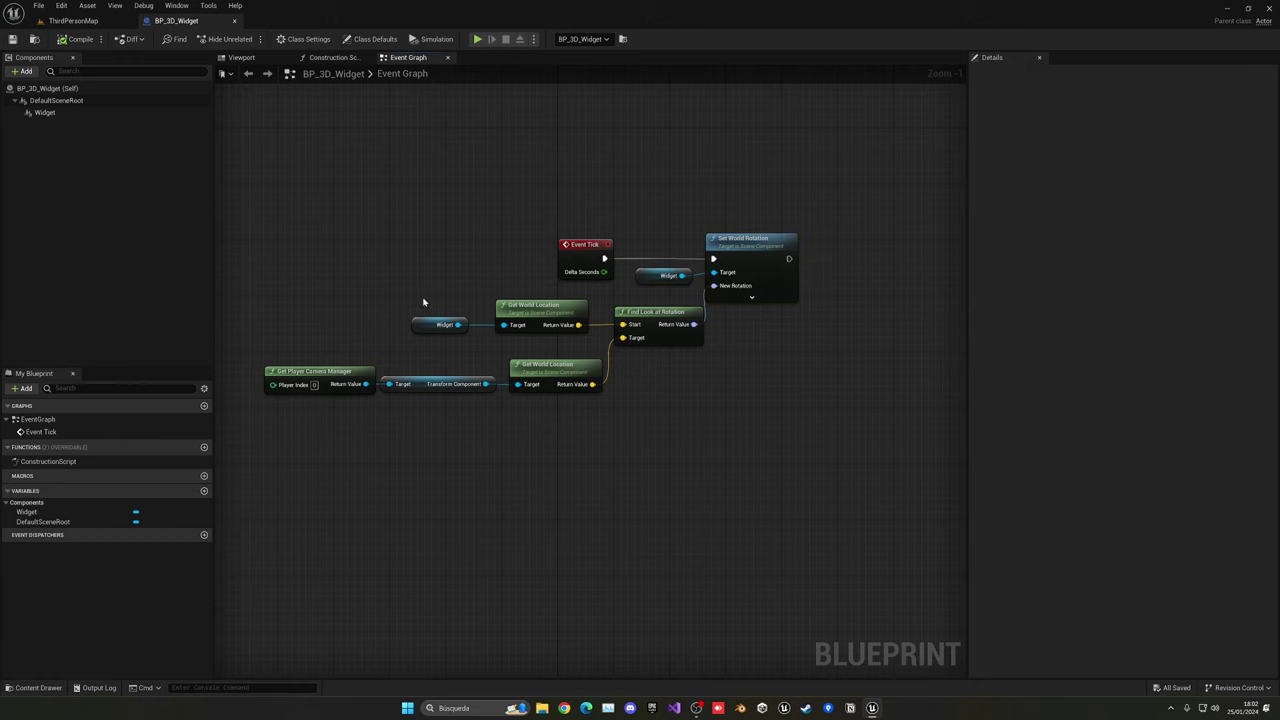
{"action": "left_click_drag", "start_coordinate": [314, 309], "coordinate": [660, 462]}
{"action": "left_click", "coordinate": [681, 451]}
Play ThirdPersonMap, run and jump around the 3D widget to check that it faces the camera, and stop playing.
{"action": "left_click", "coordinate": [86, 22]}
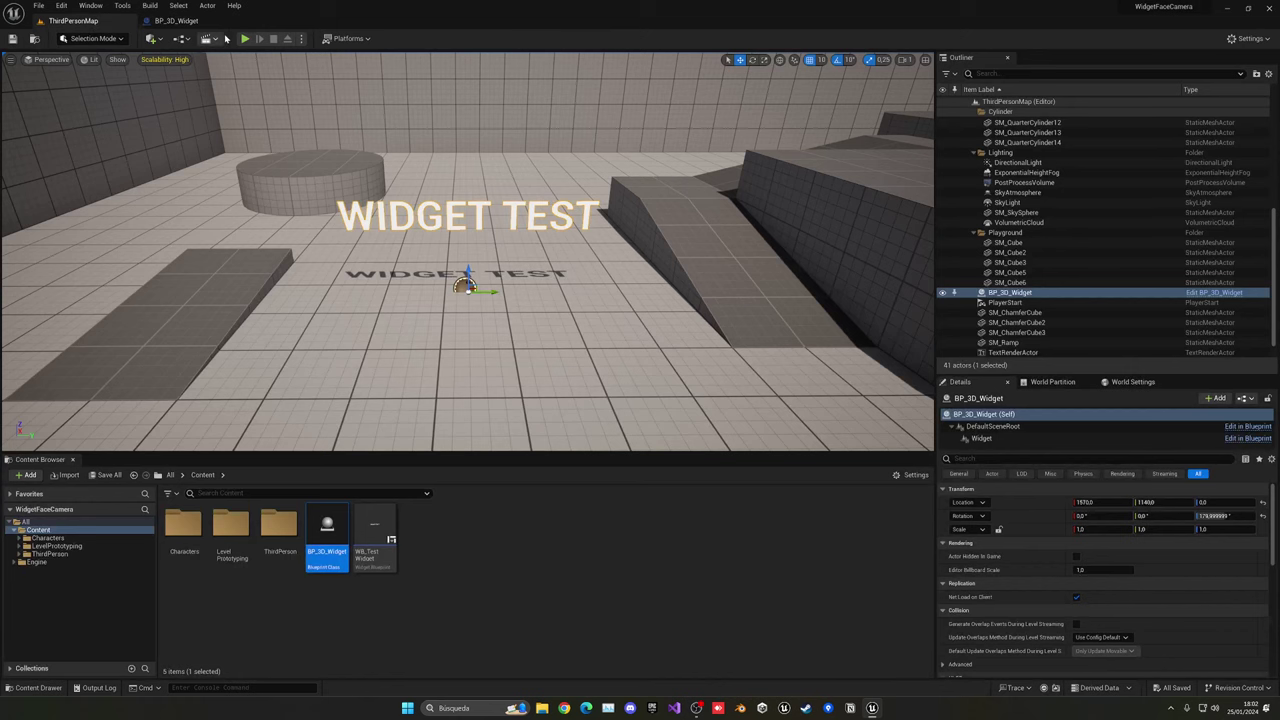
{"action": "left_click", "coordinate": [245, 39]}
{"action": "key", "text": "a"}
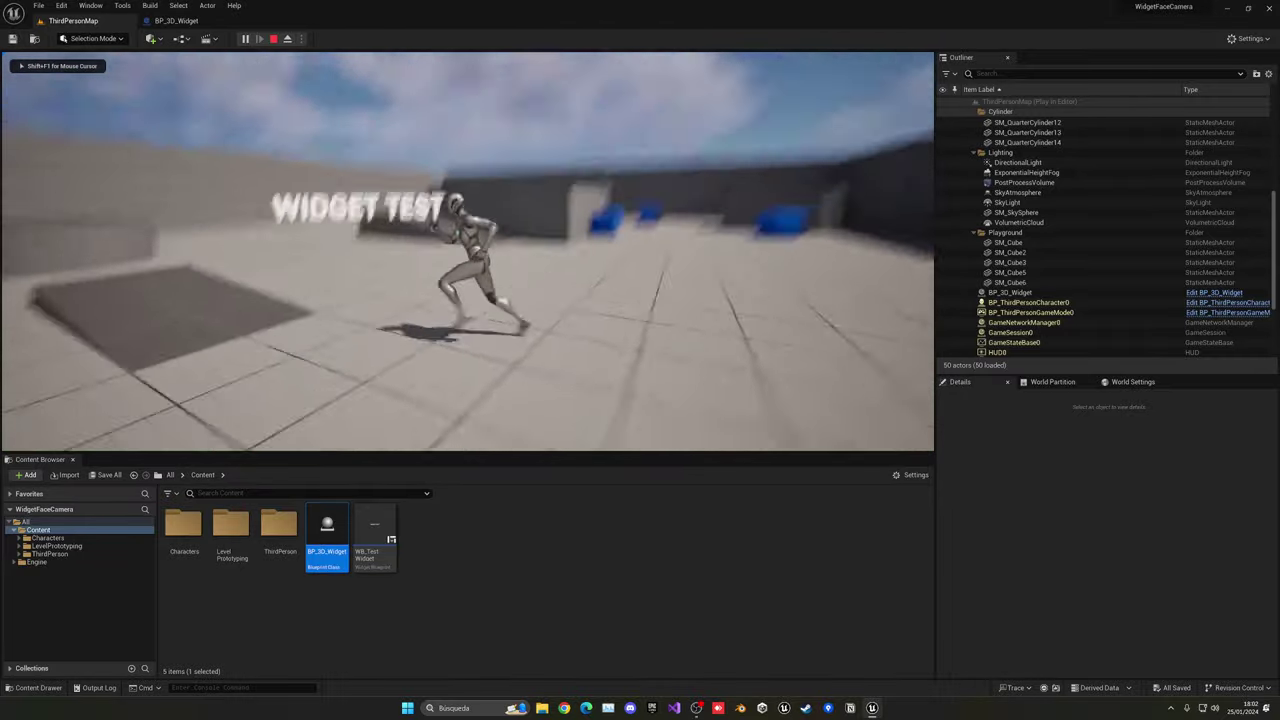
{"action": "key", "text": "d"}
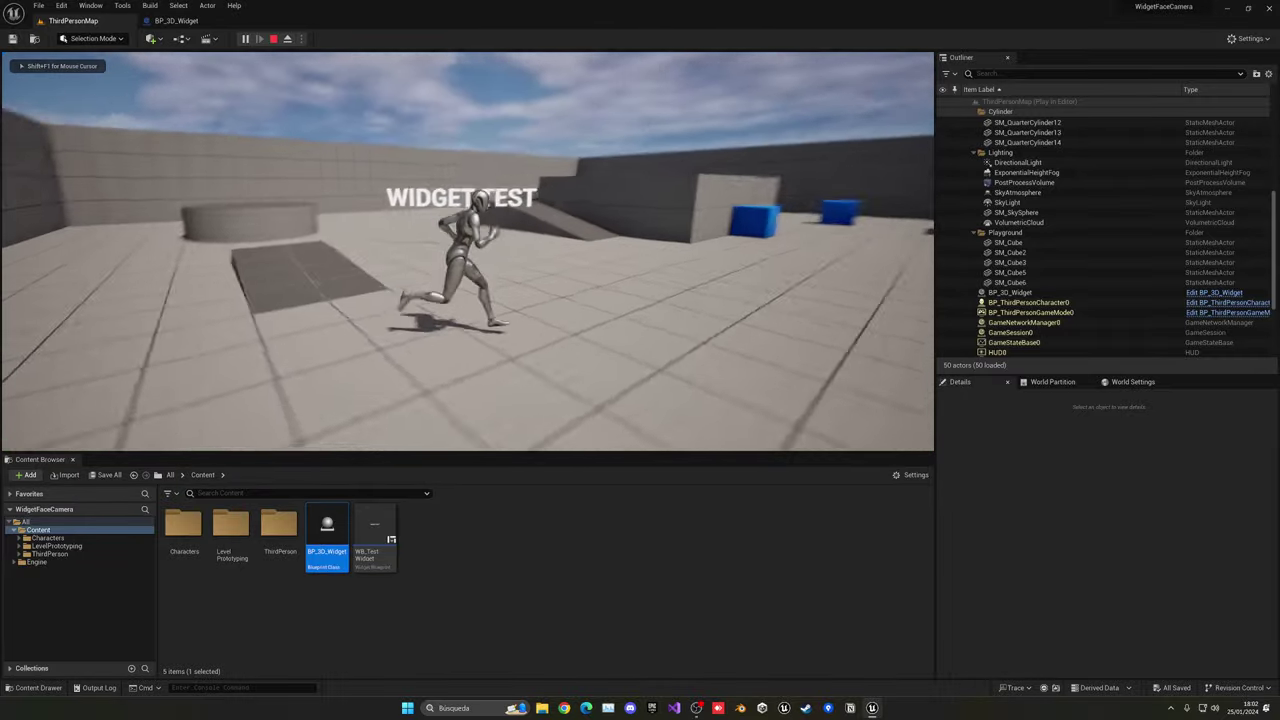
{"action": "key", "text": "w"}
{"action": "key", "text": "space"}
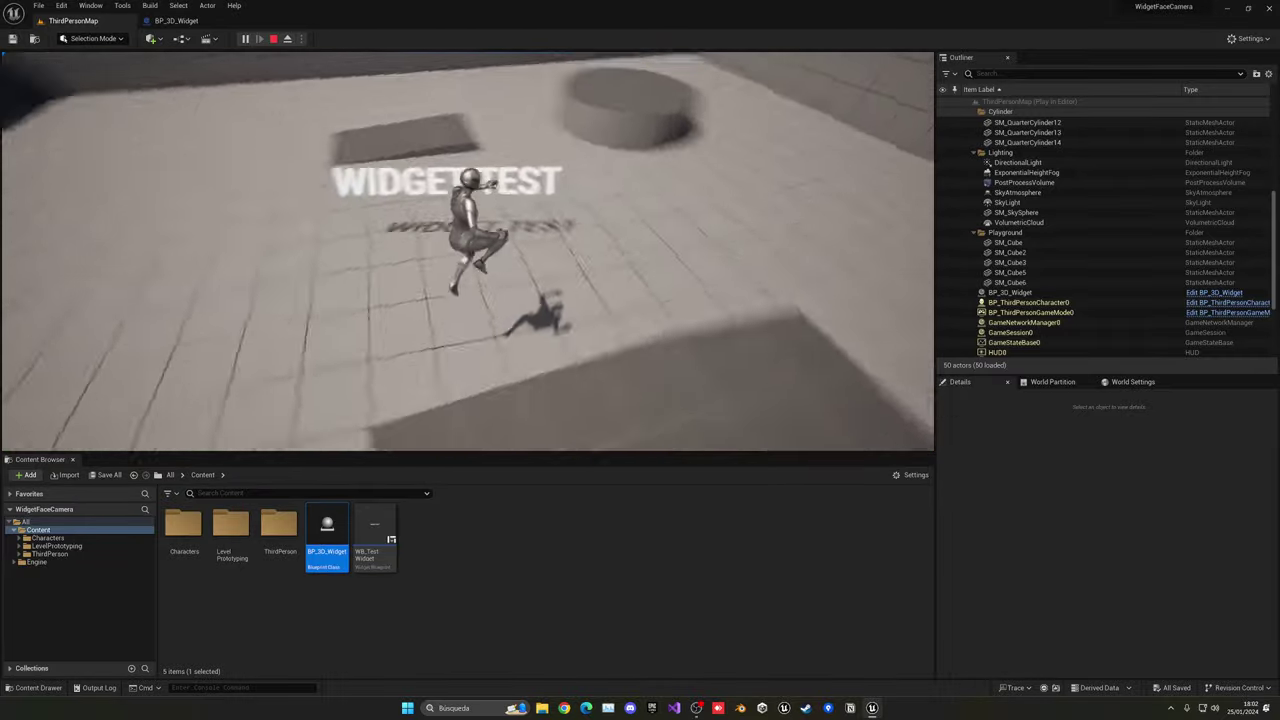
{"action": "key", "text": "s"}
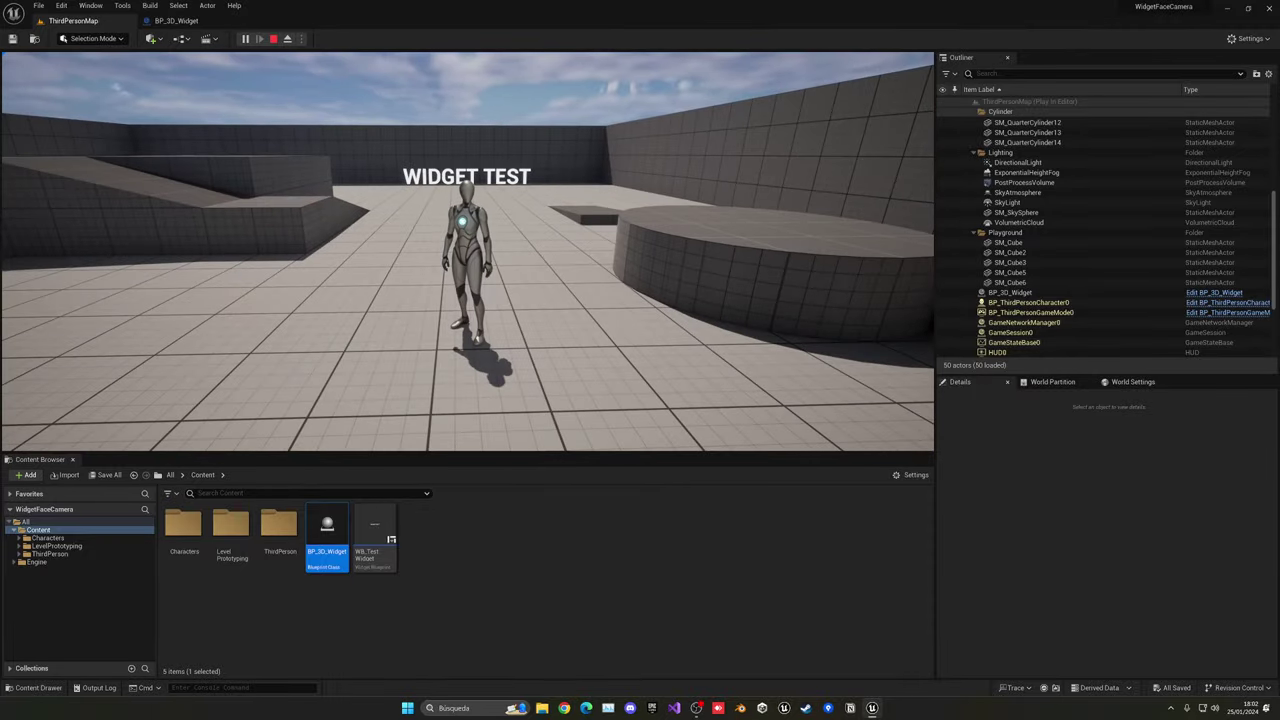
{"action": "key", "text": "s"}
{"action": "key", "text": "w"}
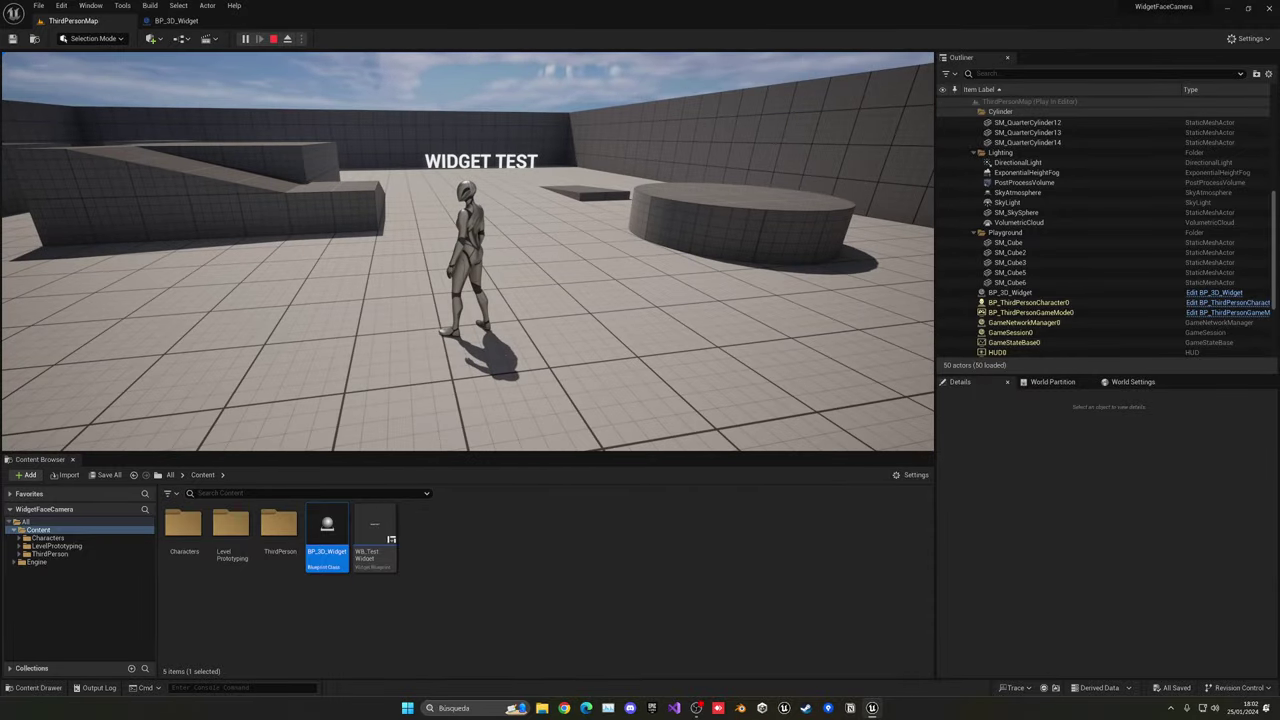
{"action": "key", "text": "d"}
{"action": "key", "text": "a"}
{"action": "key", "text": "d"}
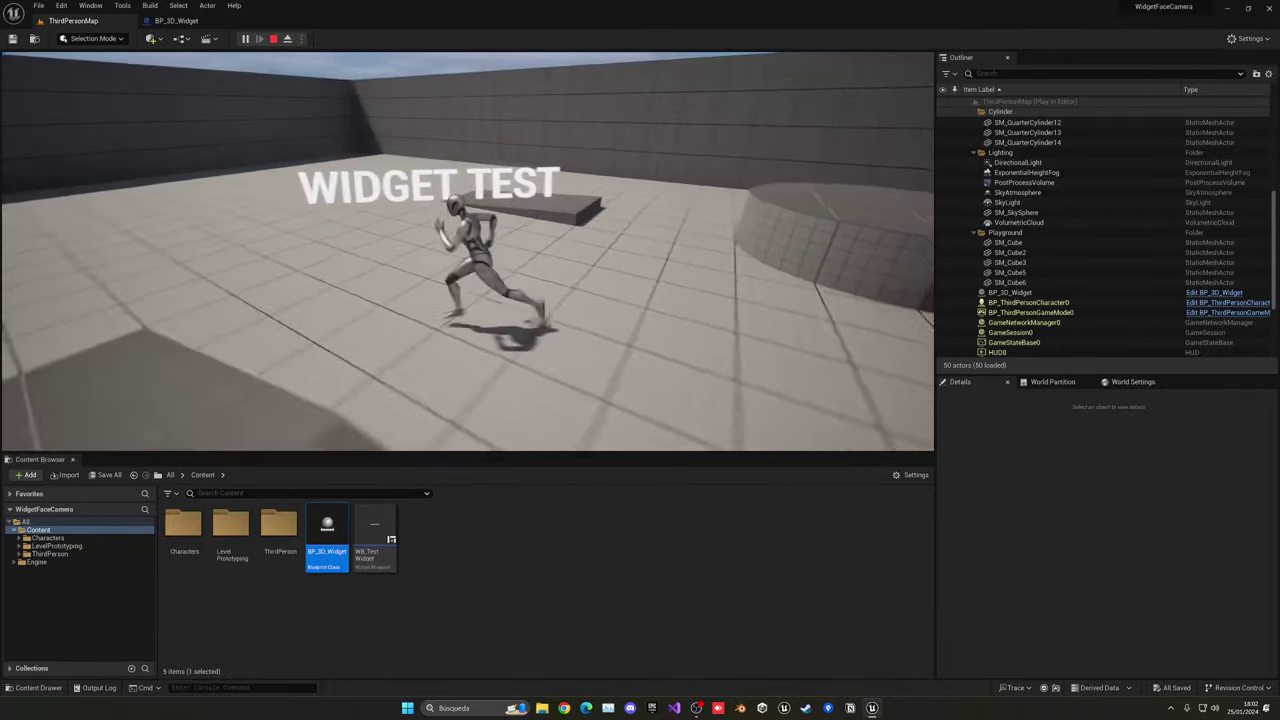
{"action": "key", "text": "a"}
{"action": "key", "text": "w"}
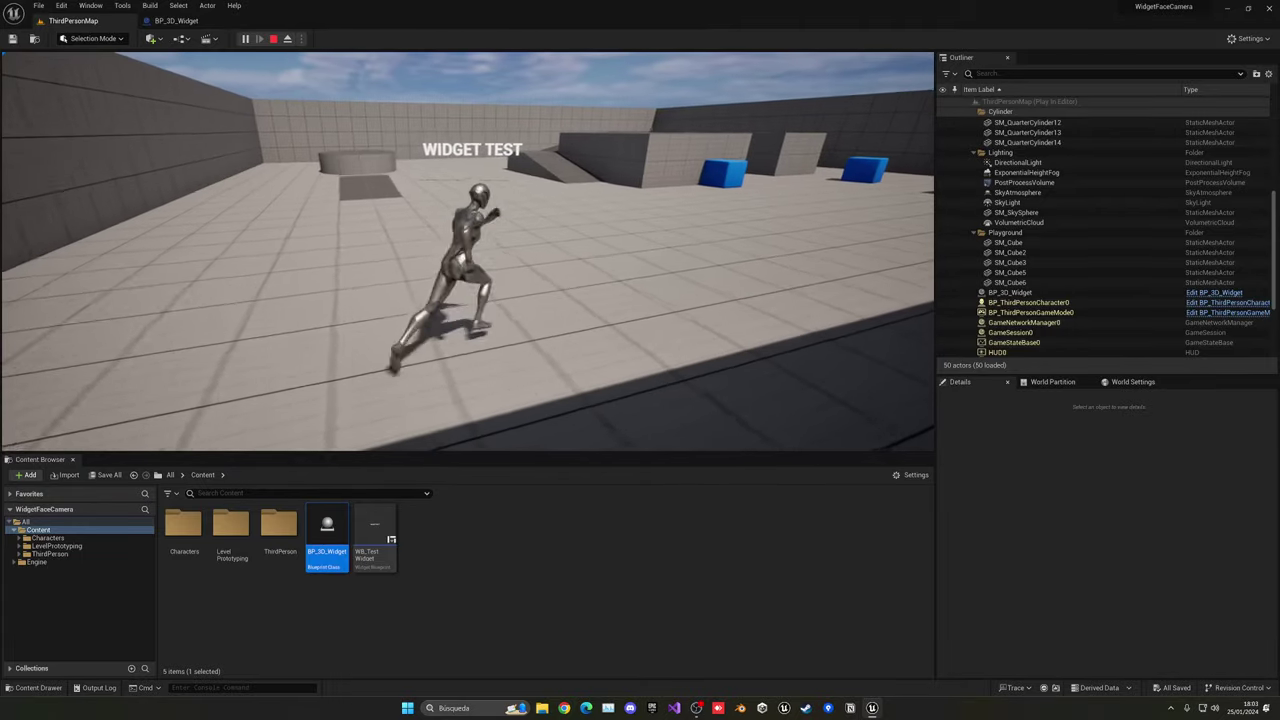
{"action": "key", "text": "Escape"}
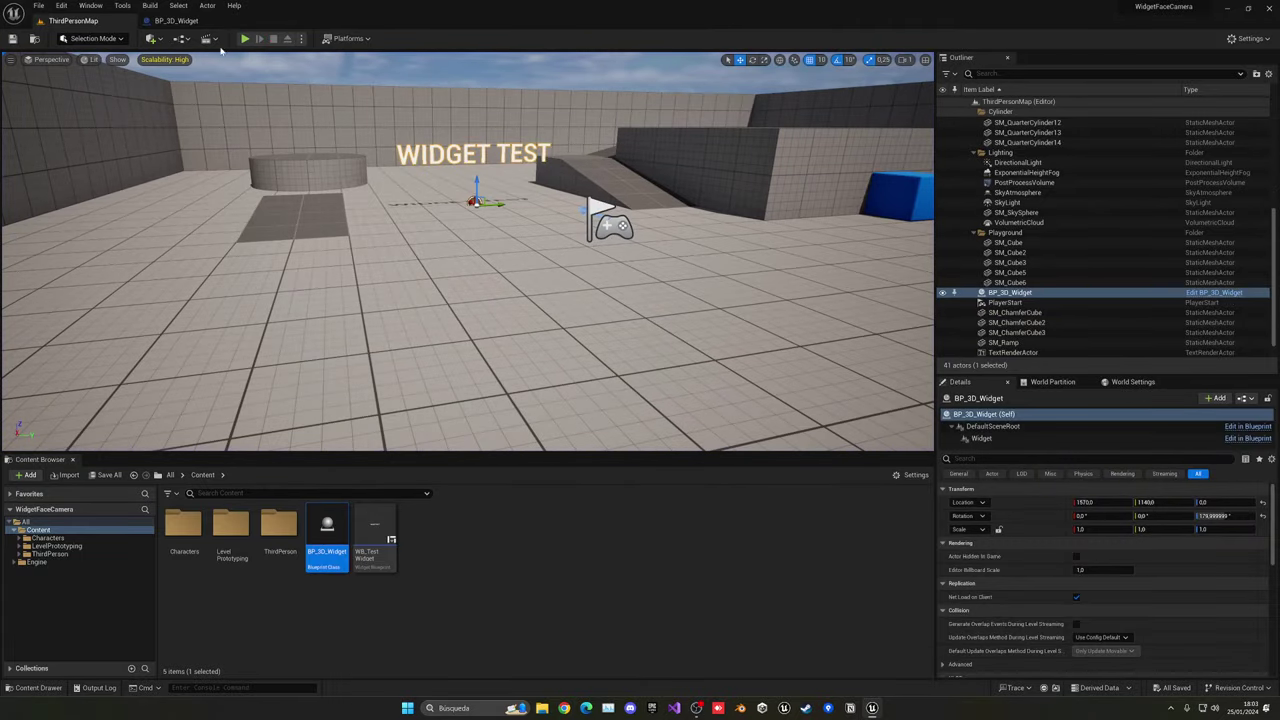
In BP_3D_Widget's Event Graph, disconnect Event Tick from Set World Rotation and save the blueprint.
{"action": "left_click", "coordinate": [195, 21]}
{"action": "left_click", "coordinate": [605, 259], "text": "alt"}
{"action": "key", "text": "ctrl+s"}
Set the Space of BP_3D_Widget's Widget component to Screen.
{"action": "left_click", "coordinate": [241, 57]}
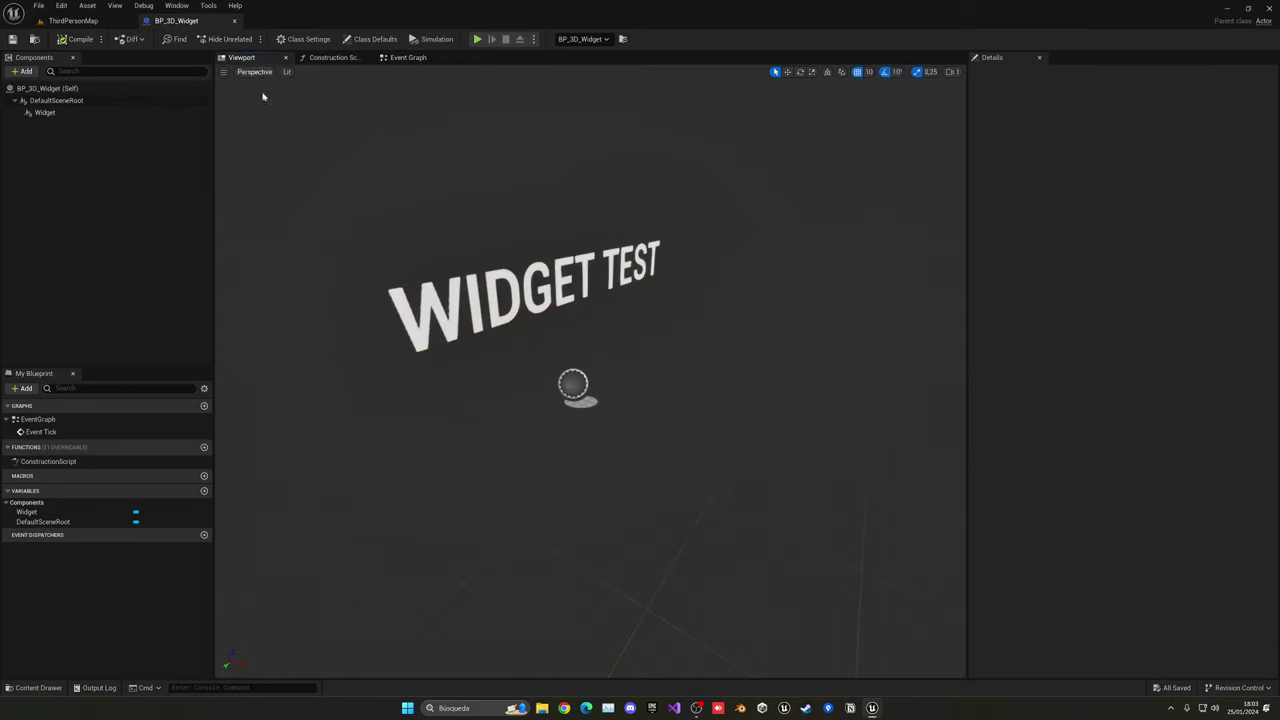
{"action": "left_click", "coordinate": [420, 330]}
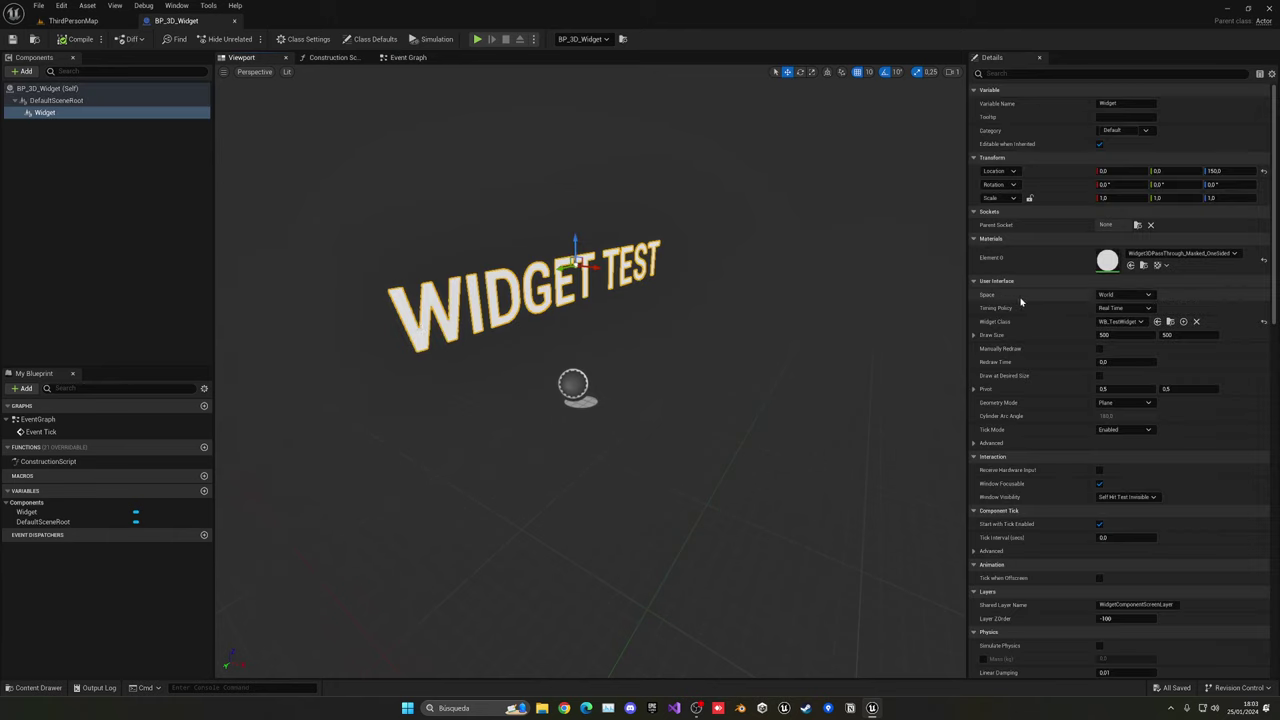
{"action": "left_click", "coordinate": [1104, 294]}
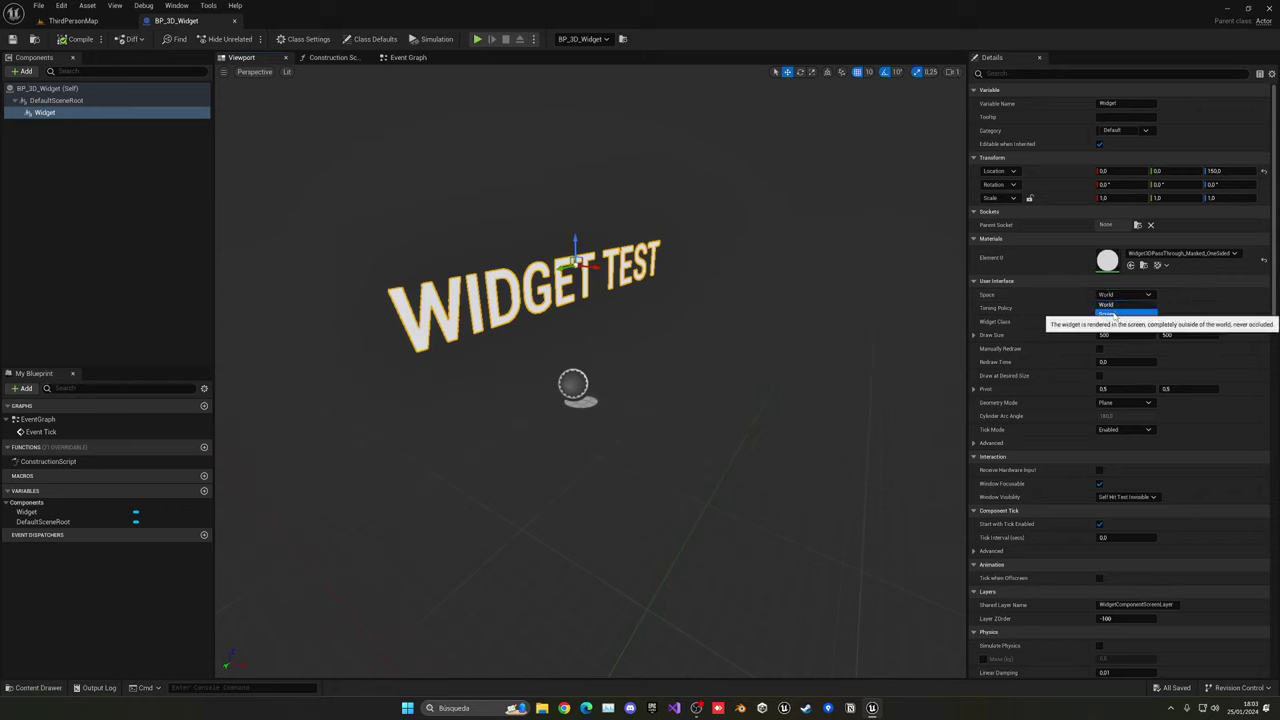
{"action": "left_click", "coordinate": [1108, 314]}
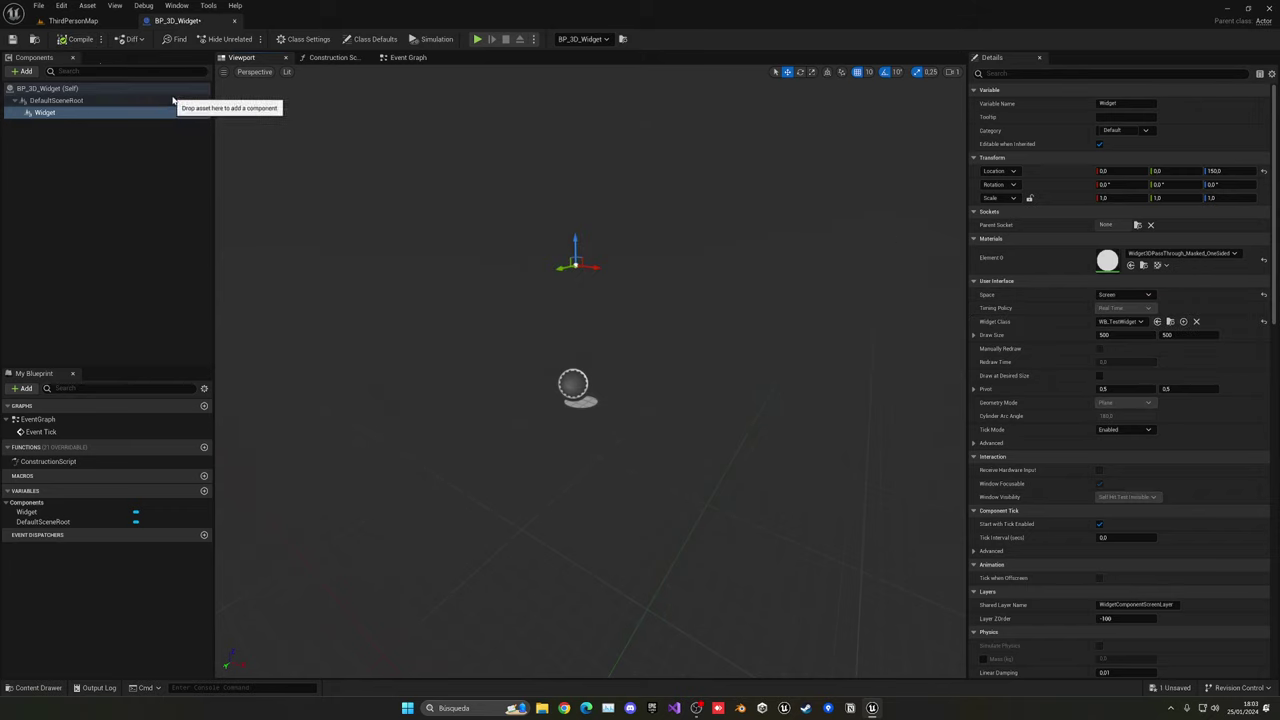
Play ThirdPersonMap and move the character around to check how the screen-space widget displays from different distances and angles.
{"action": "left_click", "coordinate": [72, 20]}
{"action": "left_click", "coordinate": [244, 39]}
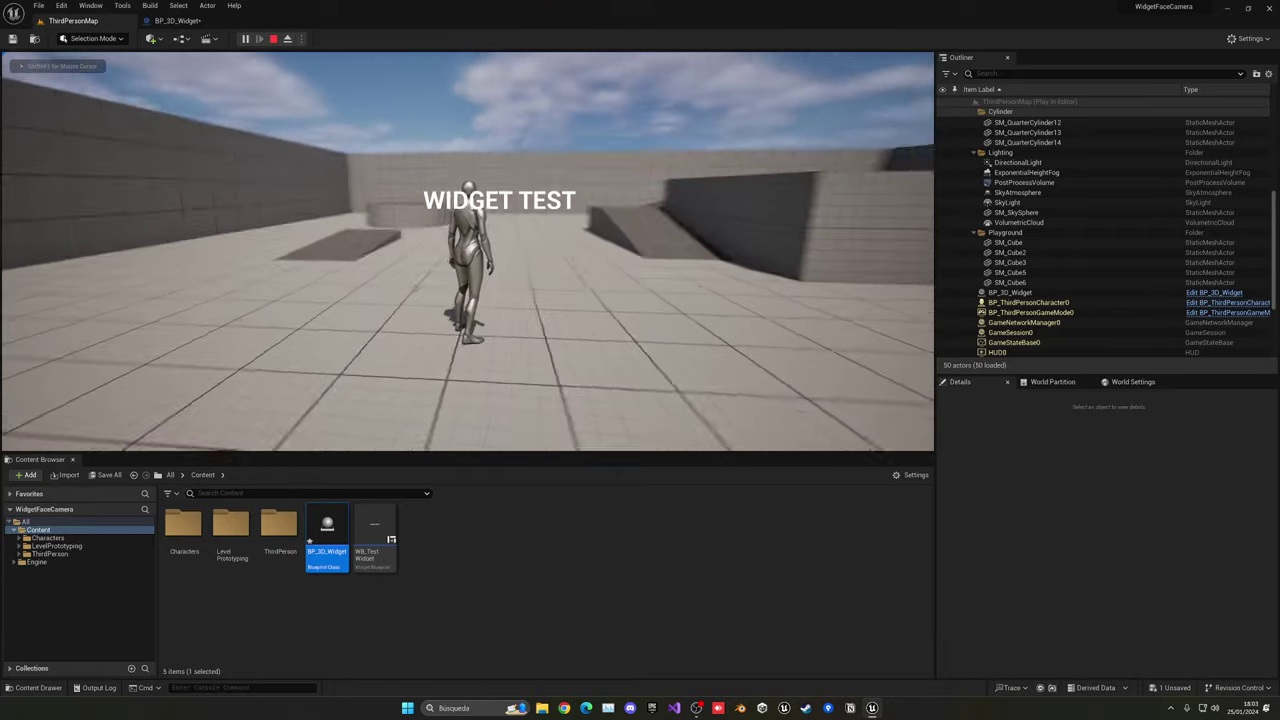
{"action": "key", "text": "w"}
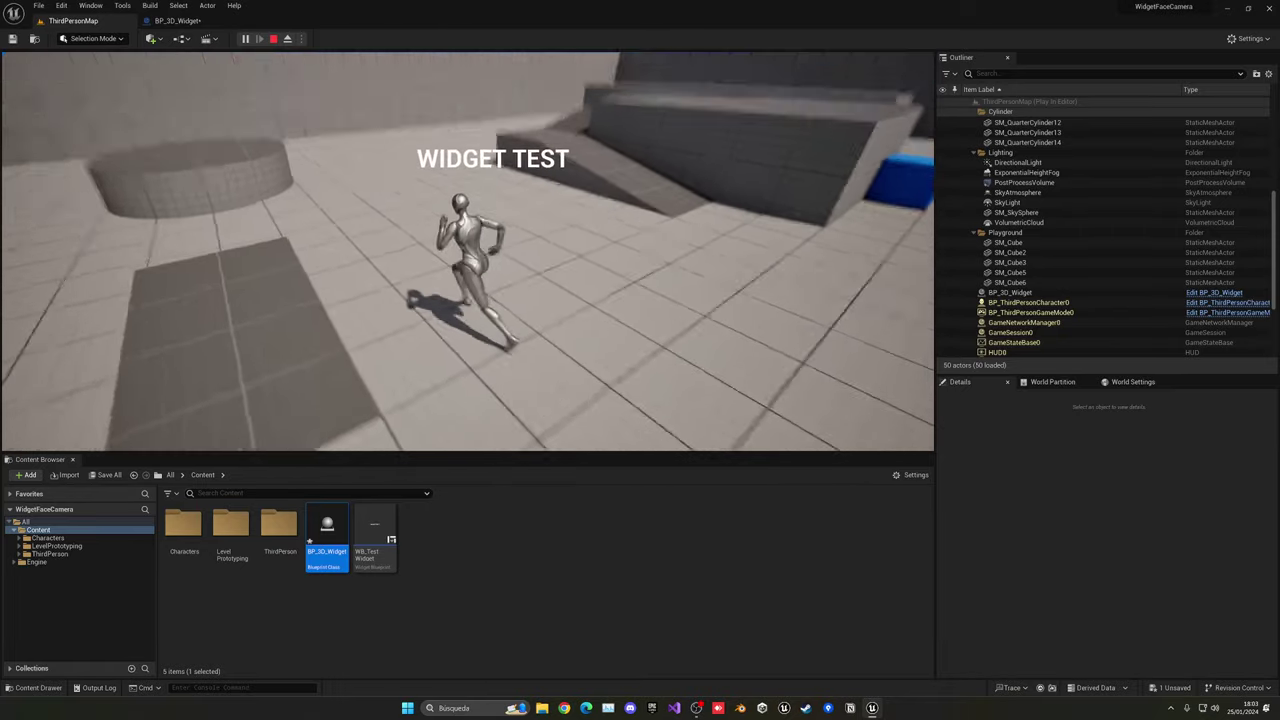
{"action": "key", "text": "s"}
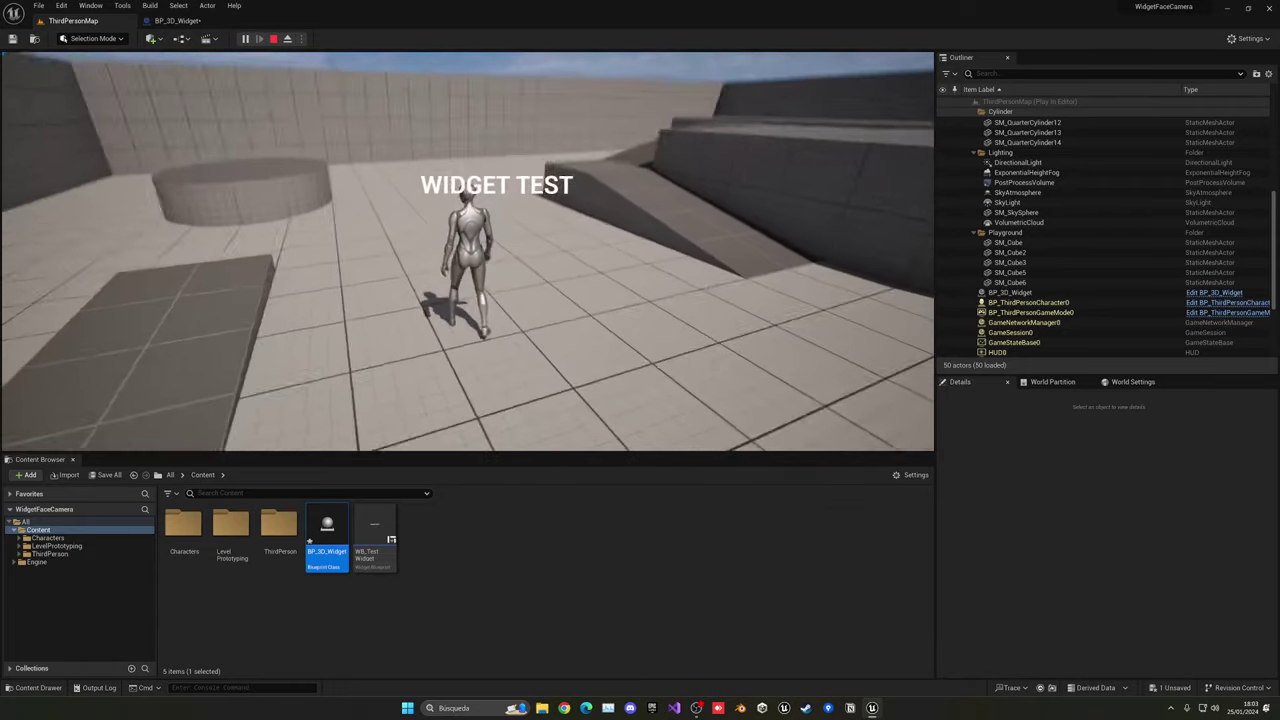
{"action": "key", "text": "s"}
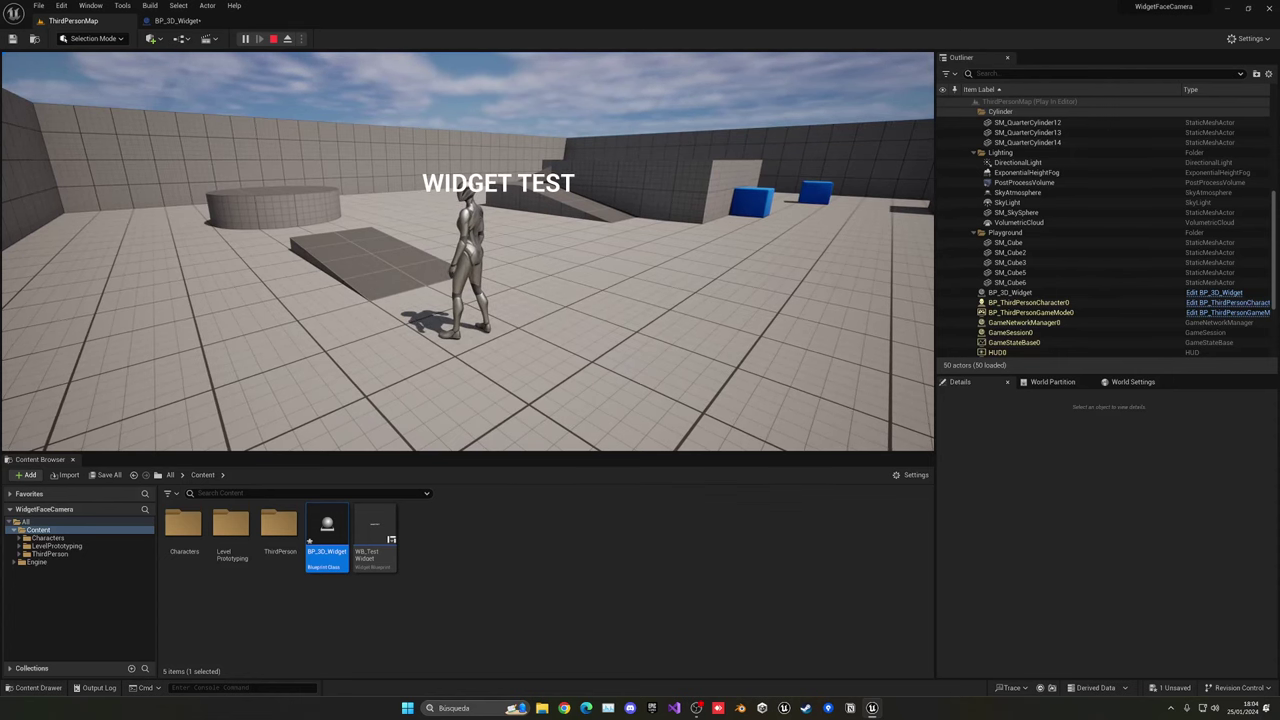
{"action": "key", "text": "w"}
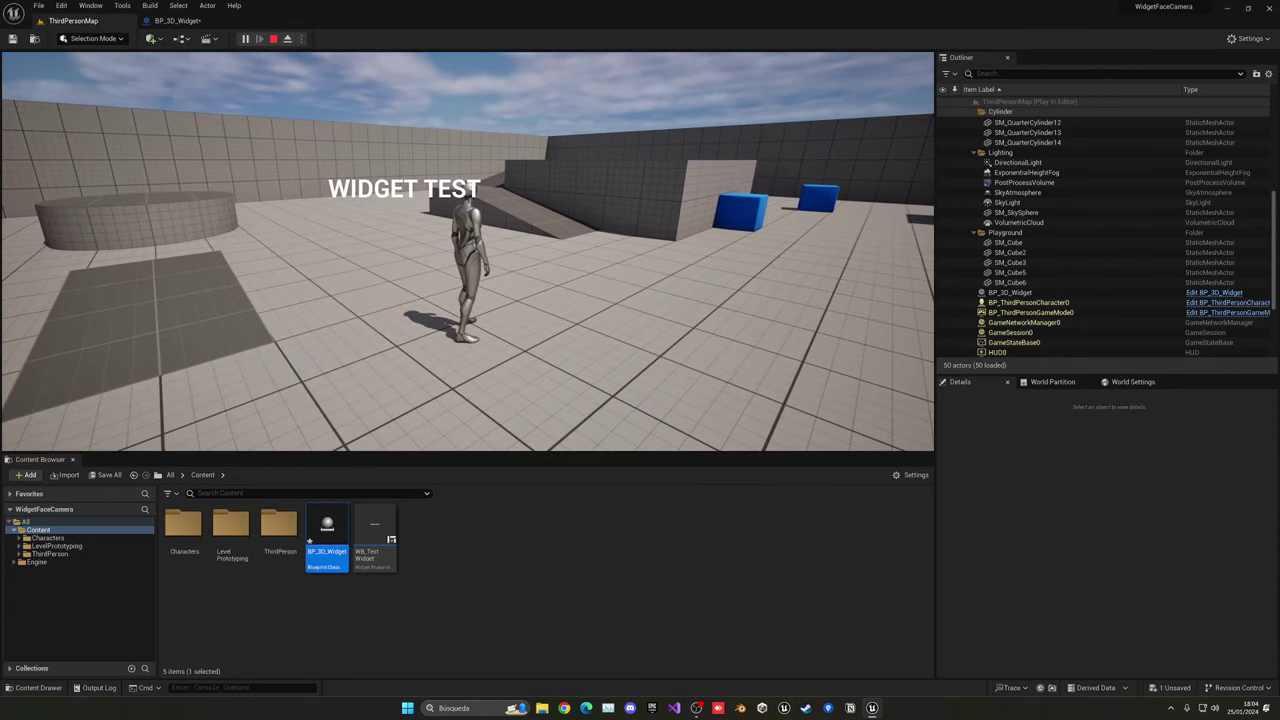
{"action": "key", "text": "a"}
{"action": "key", "text": "w"}
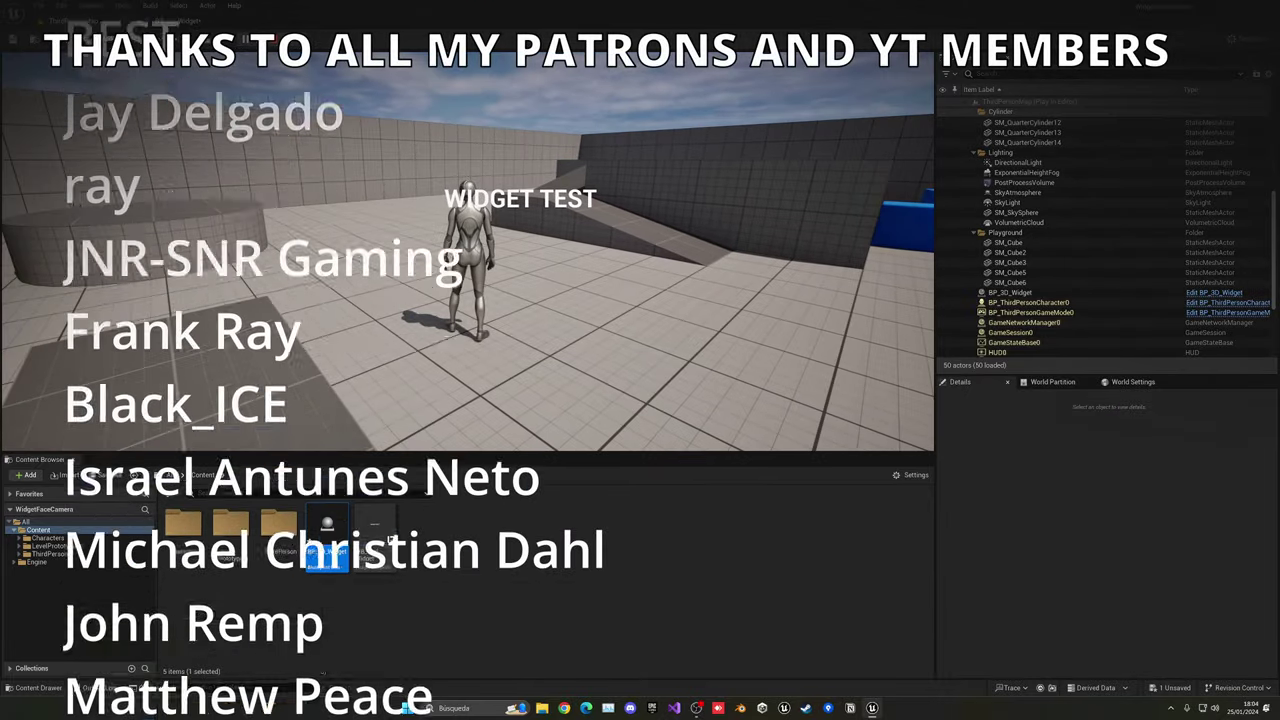
{"action": "key", "text": "d"}
{"action": "key", "text": "w"}
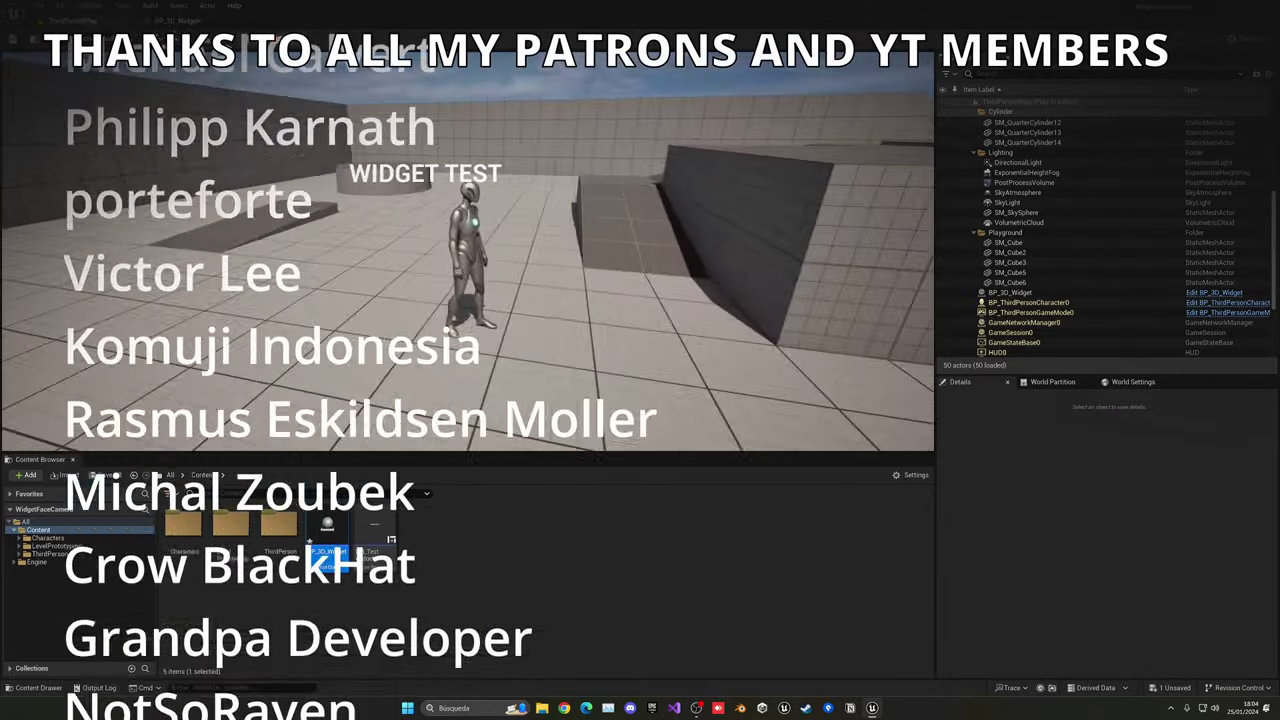
{"action": "key", "text": "d"}
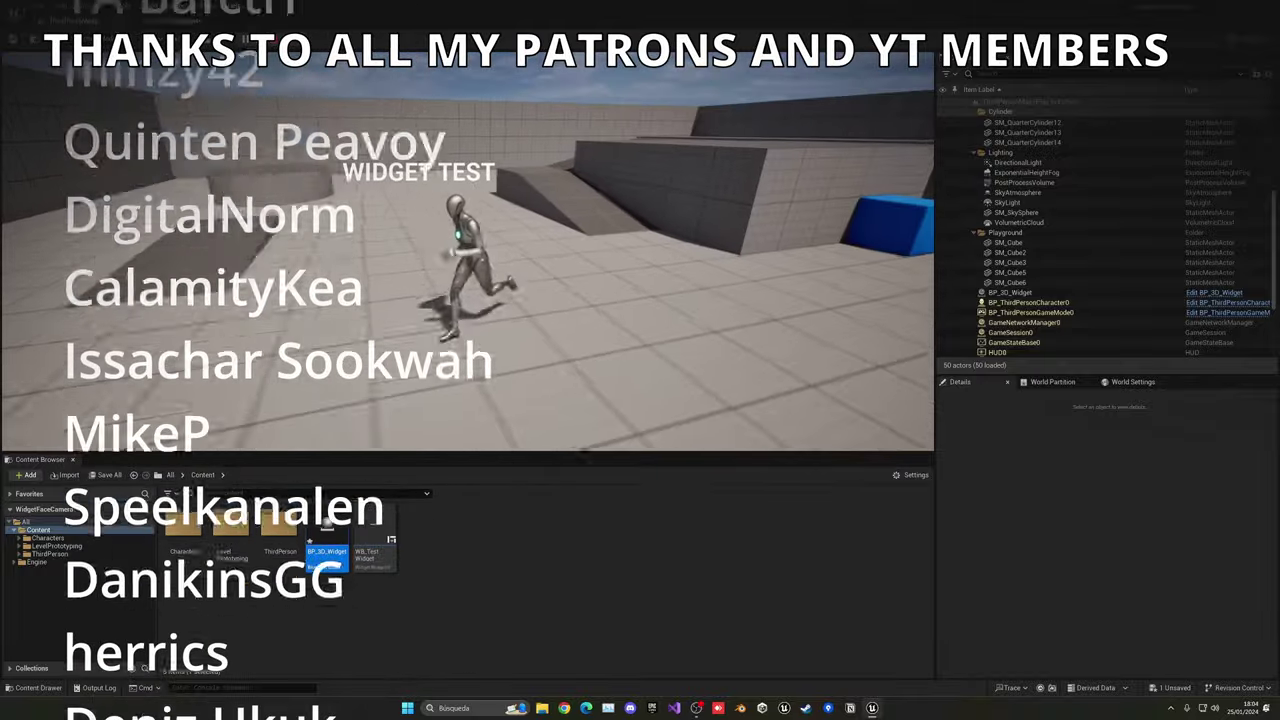
{"action": "key", "text": "w"}
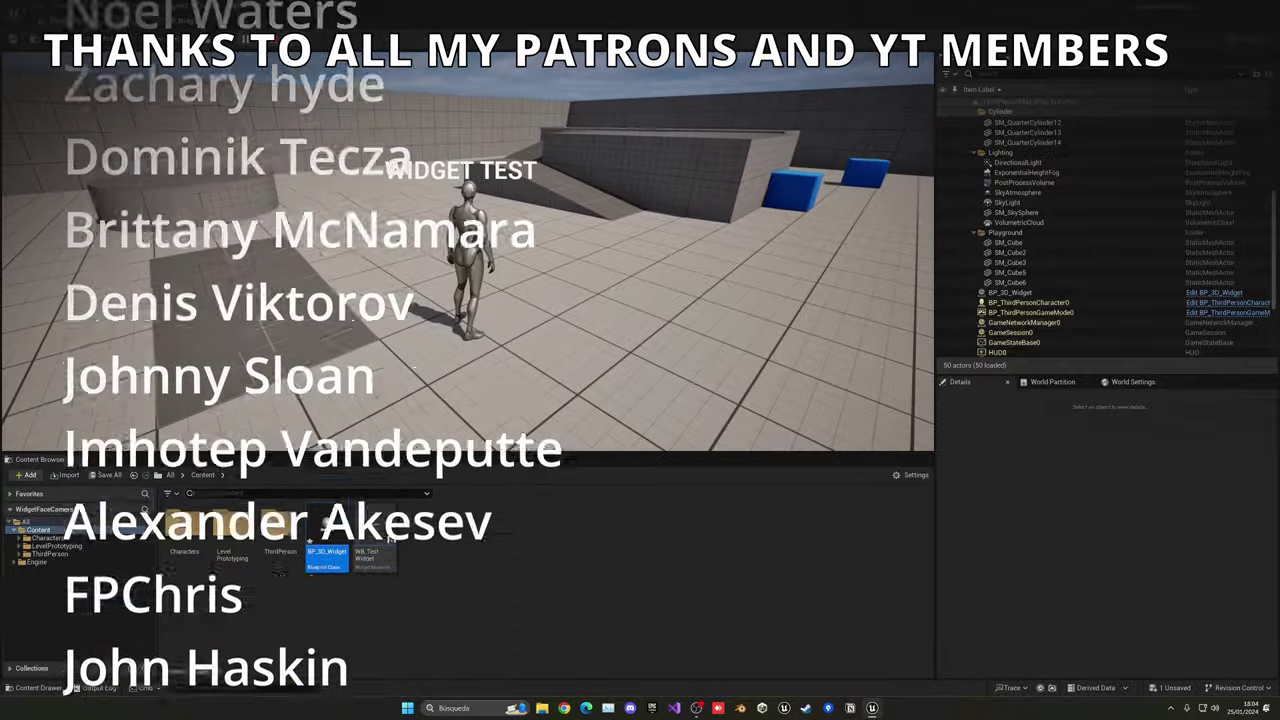
{"action": "key", "text": "d"}
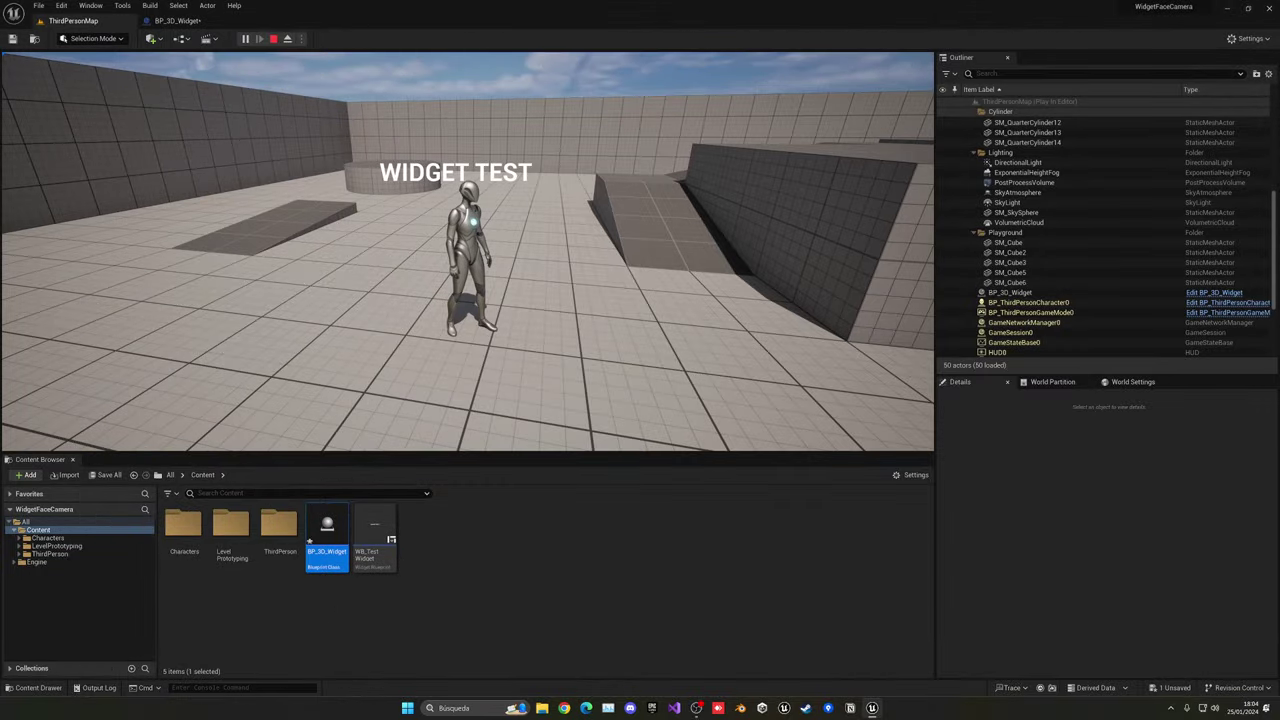
{"action": "key", "text": "w"}
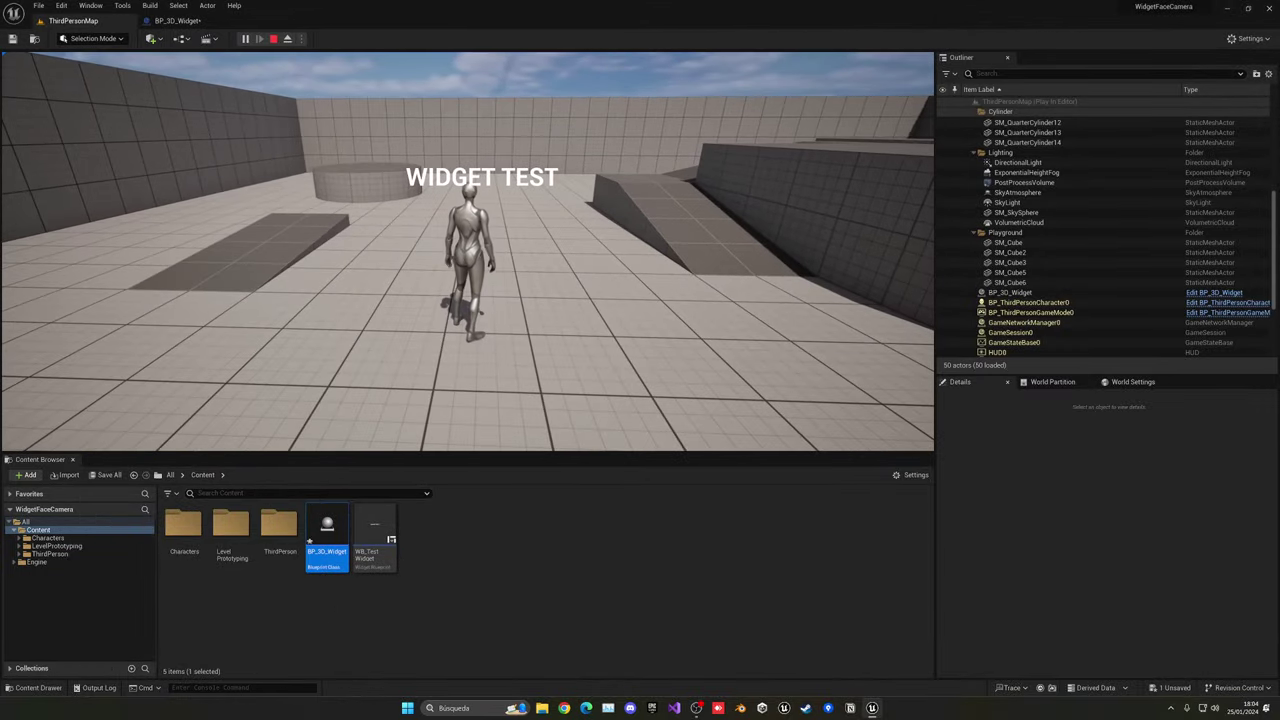